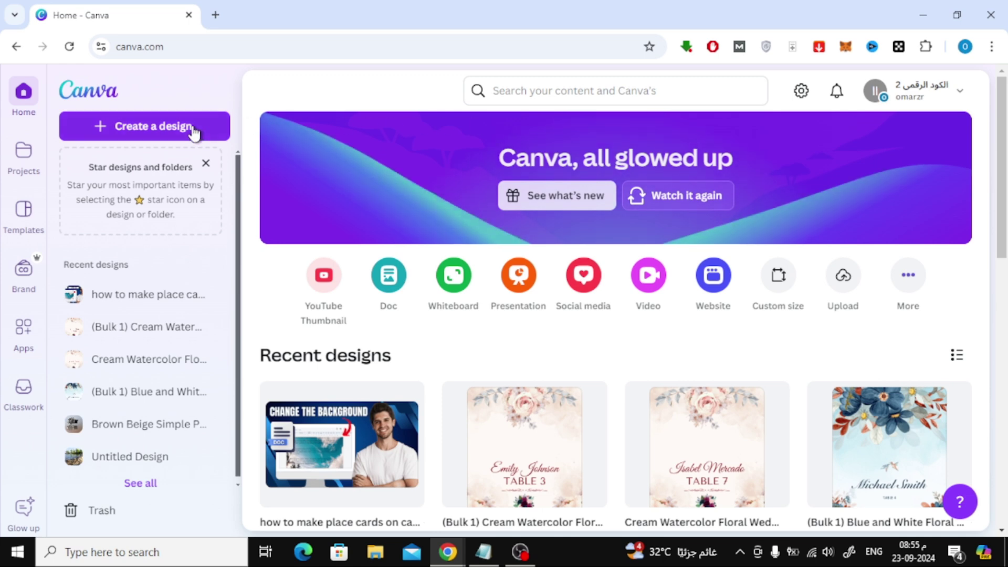
# Create a new custom-size design at 1080 × 1080 px.
pyautogui.click(176, 126)
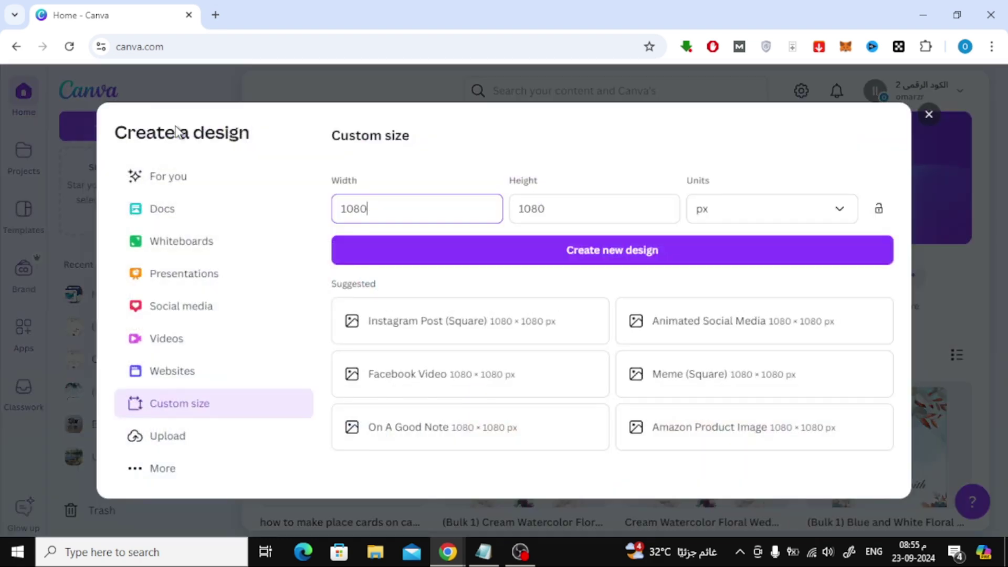
pyautogui.click(202, 413)
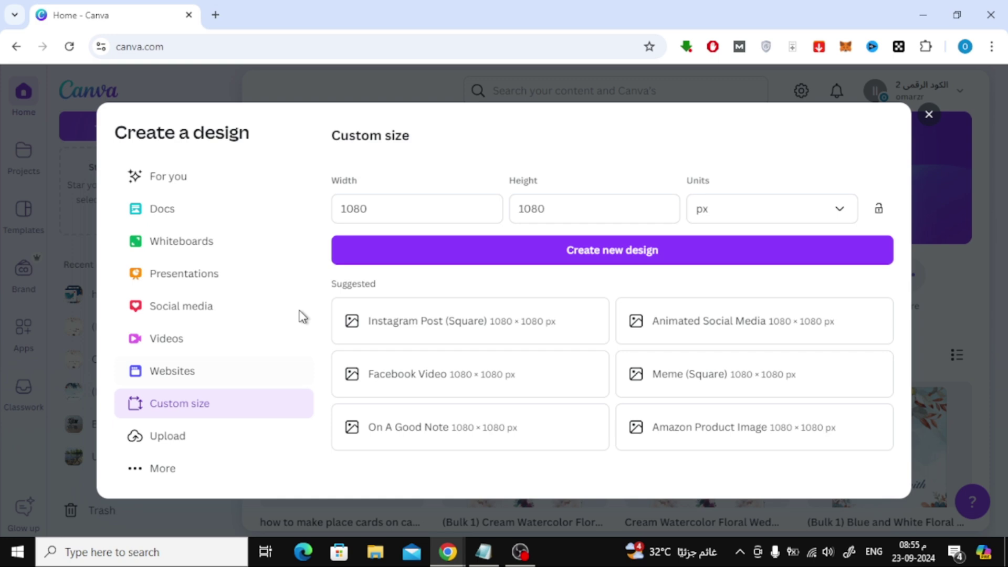
pyautogui.click(591, 208)
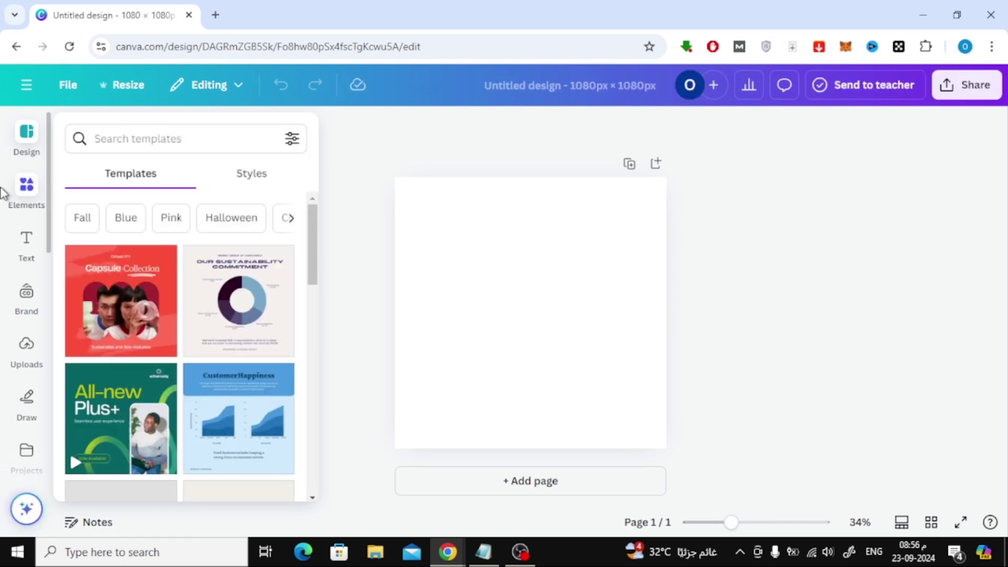
# Add the grey tee from a 'T-Shirt' graphics search, move it left, then clear the search.
pyautogui.click(36, 190)
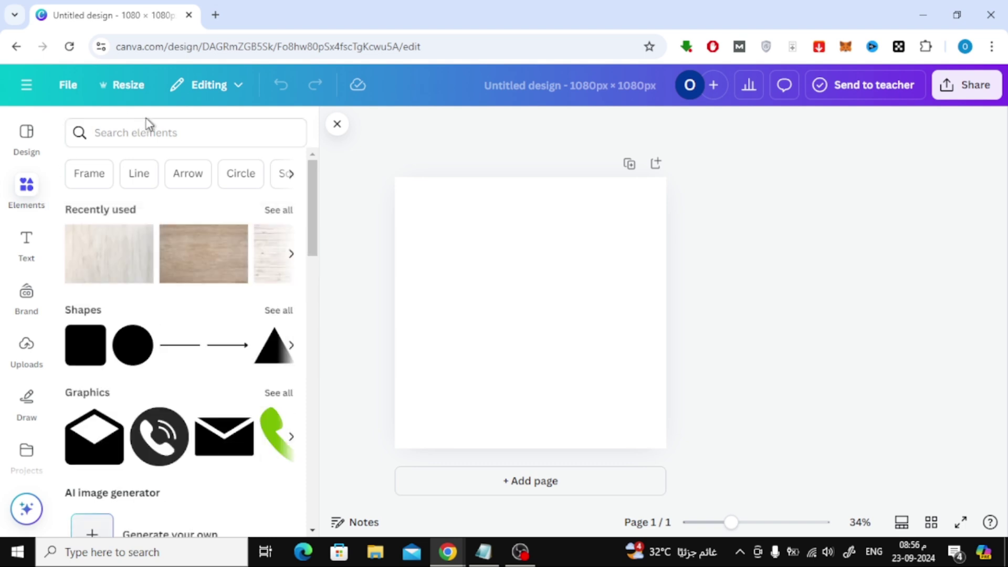
pyautogui.click(163, 132)
pyautogui.click(158, 198)
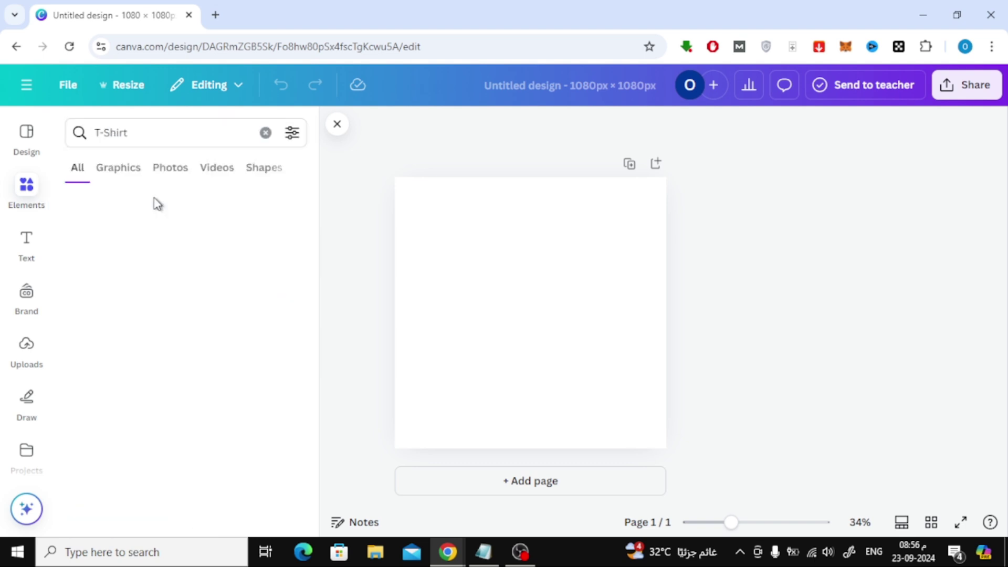
pyautogui.click(131, 176)
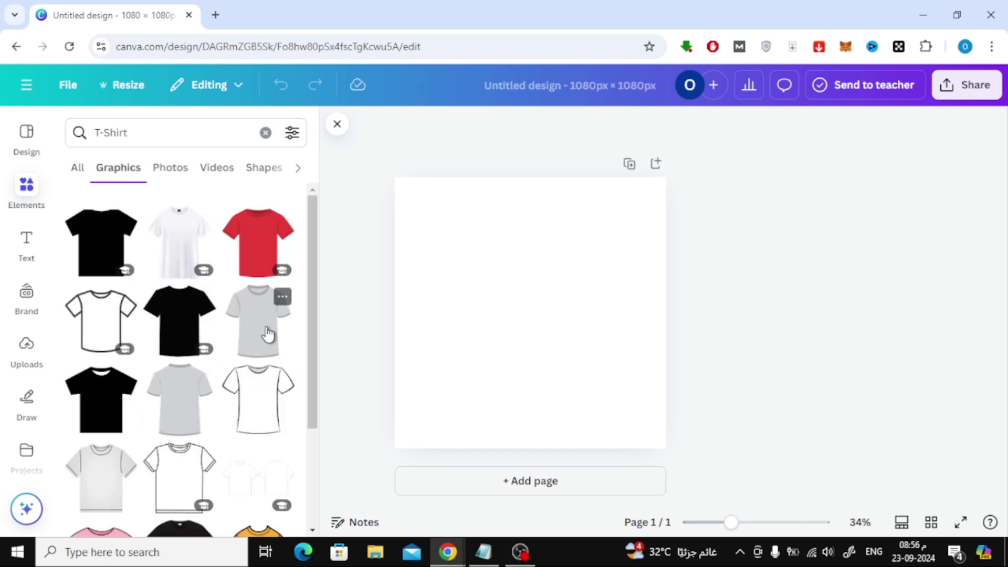
pyautogui.click(268, 334)
pyautogui.moveTo(527, 320); pyautogui.dragTo(466, 311)
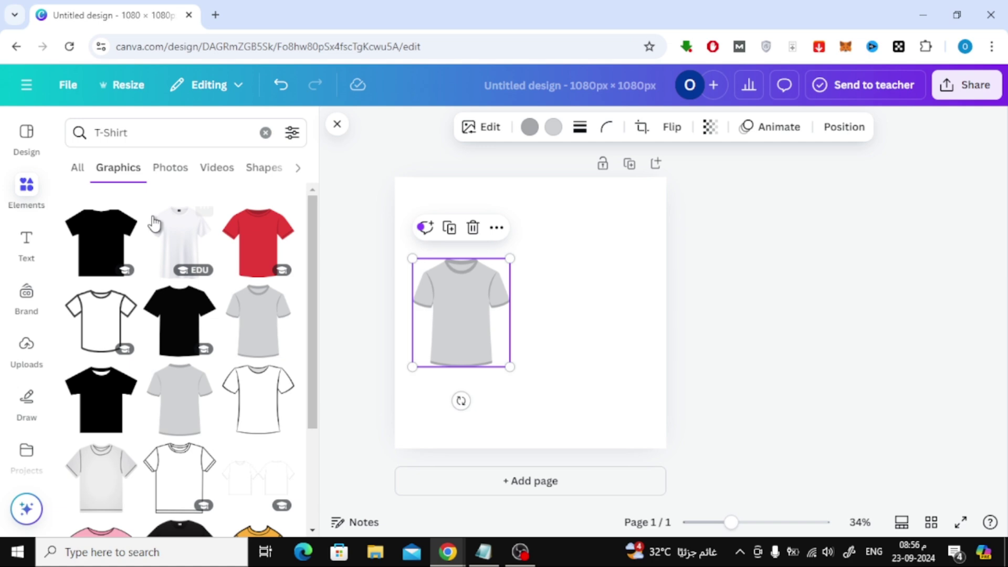
pyautogui.click(23, 190)
pyautogui.click(265, 133)
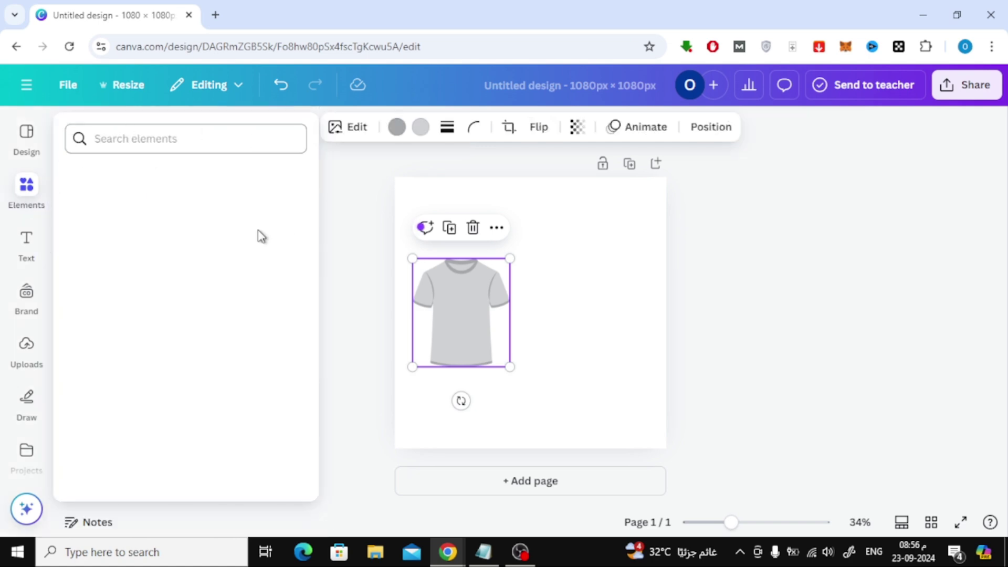
# Add a plain 3-column, 4-row table from the Tables collection.
pyautogui.scroll(-10, 180, 275)
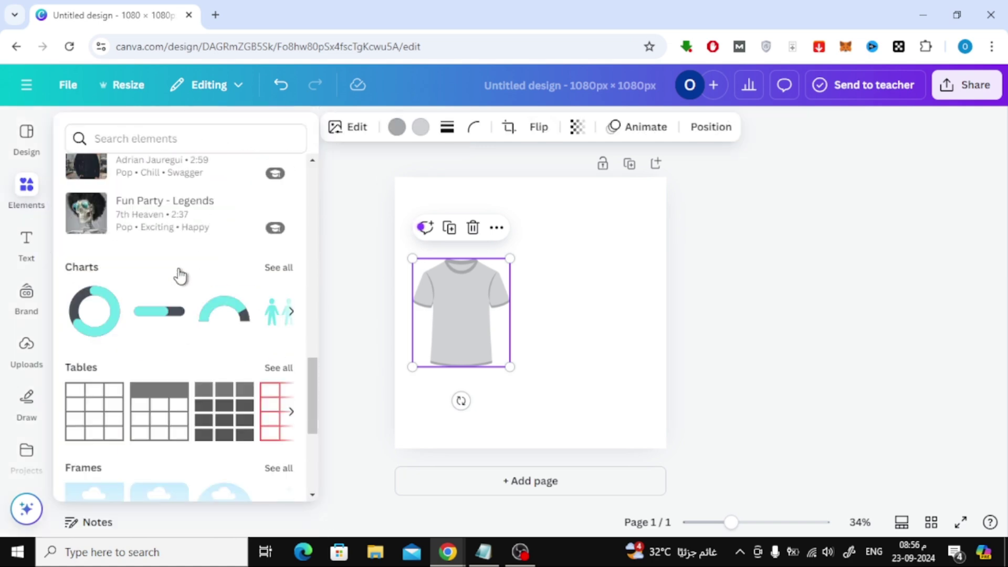
pyautogui.scroll(-2, 181, 275)
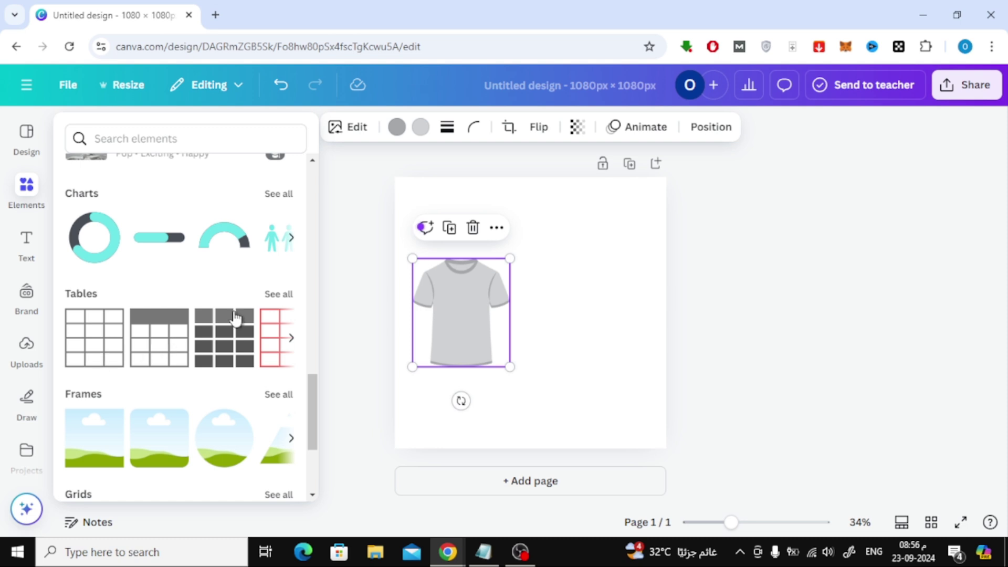
pyautogui.click(273, 294)
pyautogui.scroll(-1, 187, 302)
pyautogui.scroll(1, 187, 302)
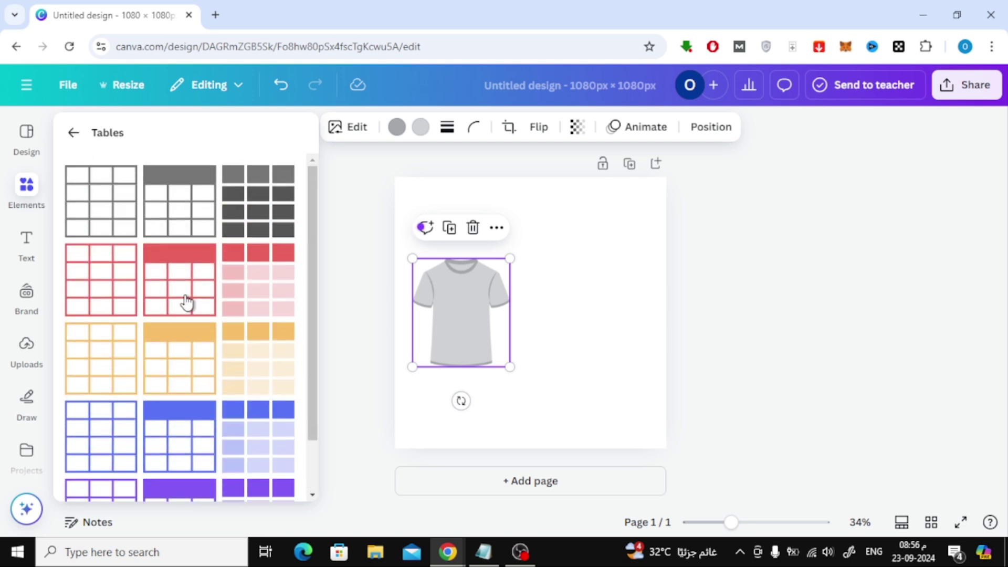
pyautogui.click(102, 228)
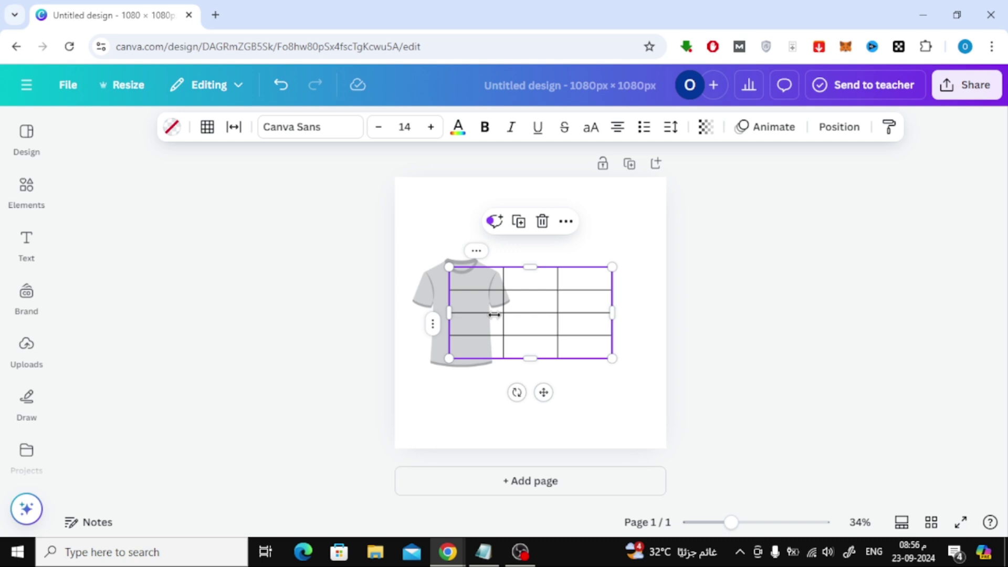
# Resize and position the table beside the T-shirt, then zoom the view to 66%.
pyautogui.moveTo(450, 357); pyautogui.dragTo(462, 356)
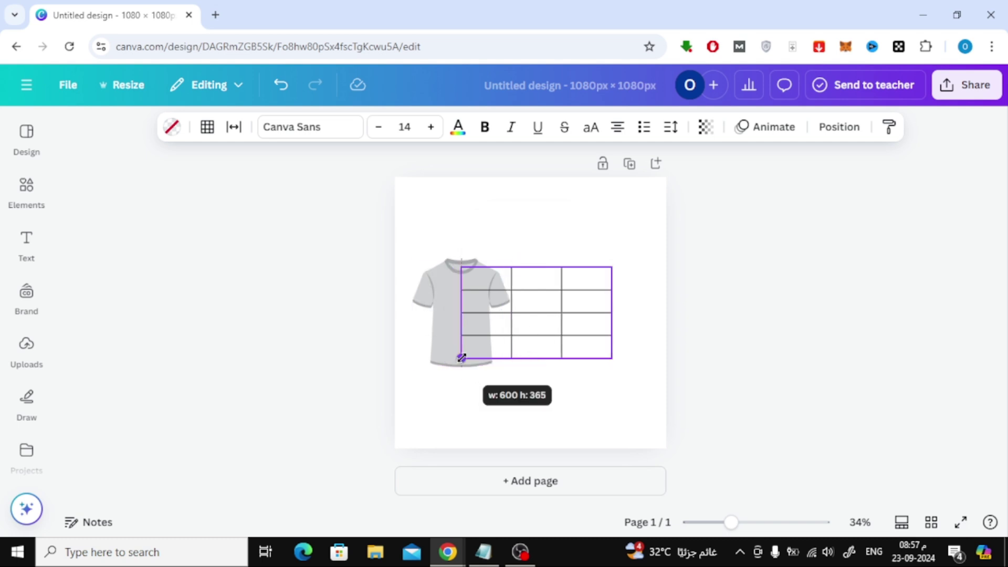
pyautogui.moveTo(551, 392); pyautogui.dragTo(583, 390)
pyautogui.moveTo(489, 359); pyautogui.dragTo(518, 360)
pyautogui.moveTo(639, 358); pyautogui.dragTo(656, 364)
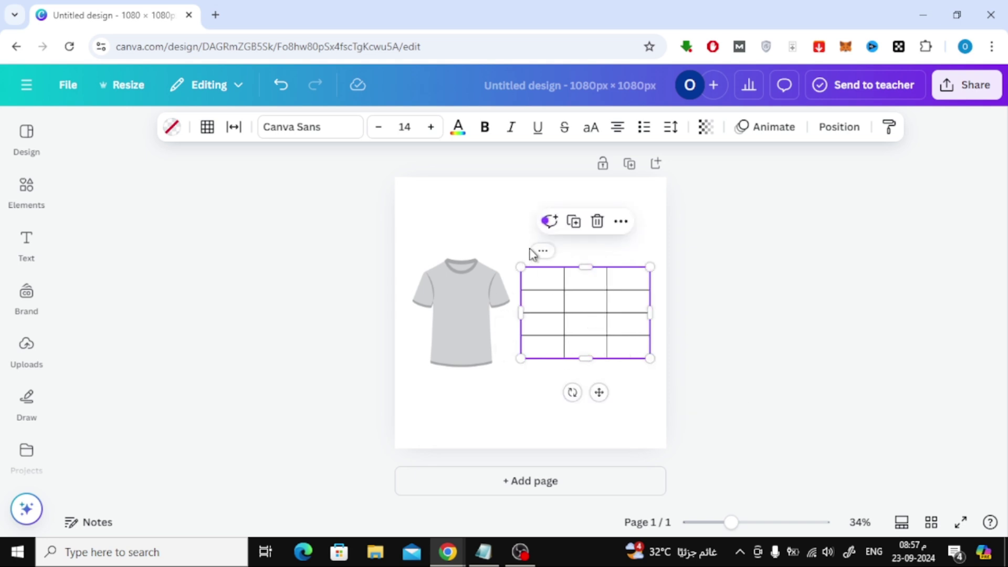
pyautogui.moveTo(730, 522); pyautogui.dragTo(755, 522)
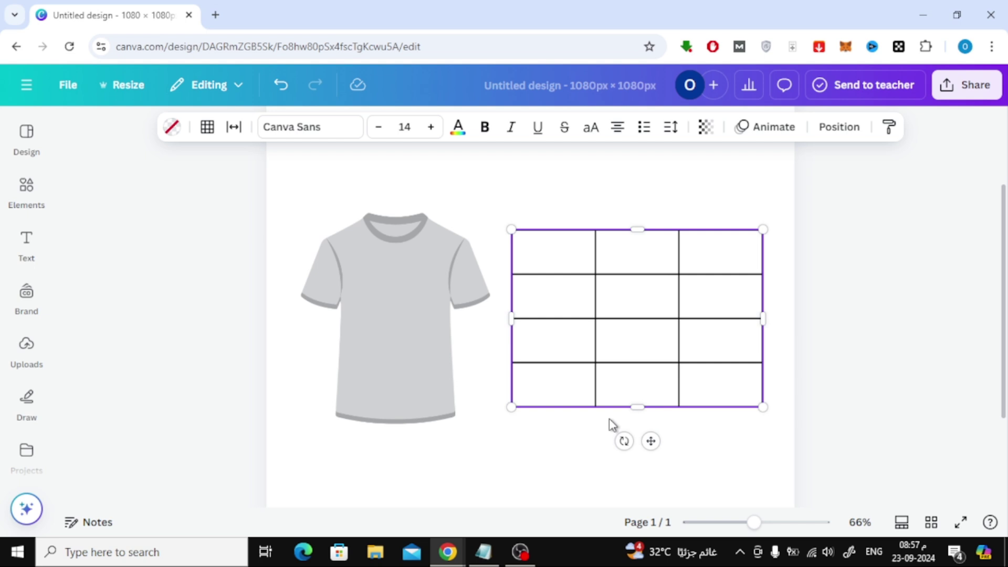
# Fill the table's top row dark grey.
pyautogui.click(554, 335)
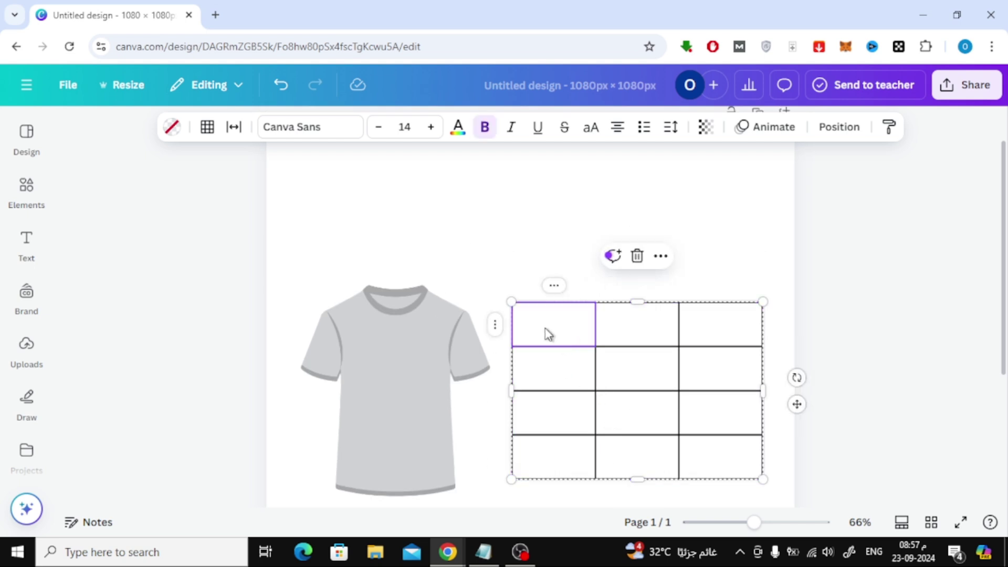
pyautogui.moveTo(546, 334); pyautogui.dragTo(723, 332)
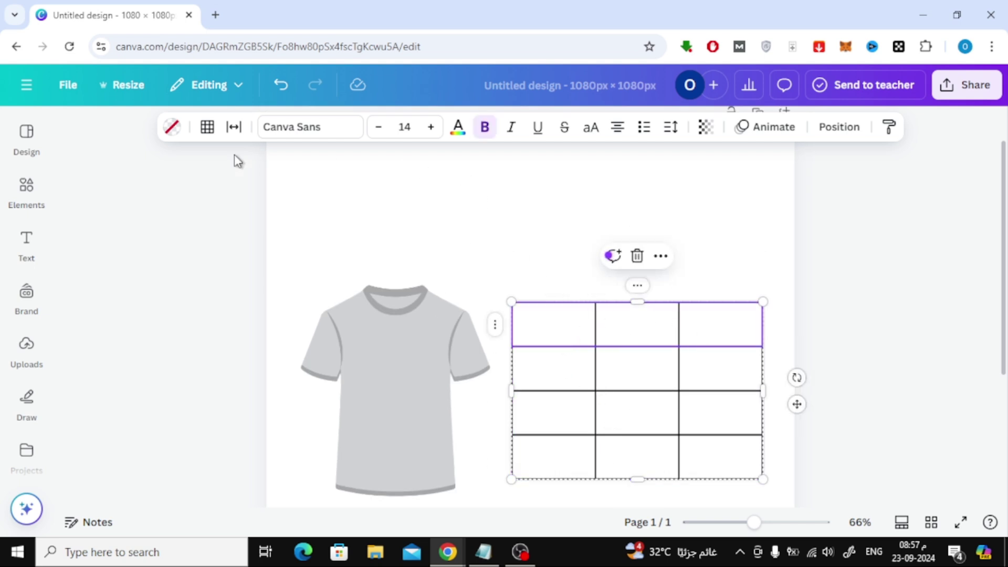
pyautogui.click(172, 127)
pyautogui.click(200, 244)
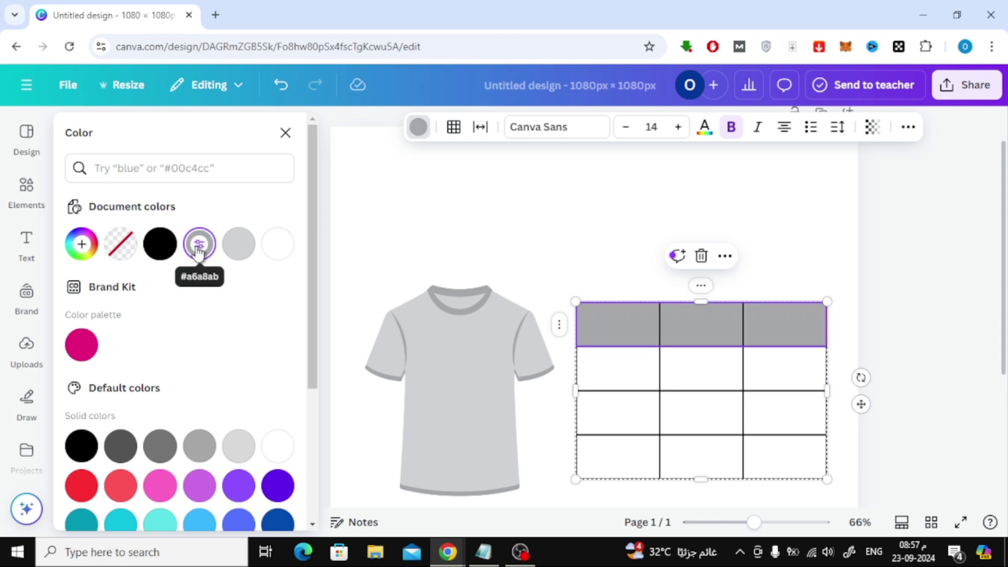
pyautogui.click(120, 446)
# Fill the lower three rows Light Gray #d9d9d9 and bring up the size-chart notes in Notepad.
pyautogui.moveTo(618, 373); pyautogui.dragTo(757, 460)
pyautogui.click(209, 444)
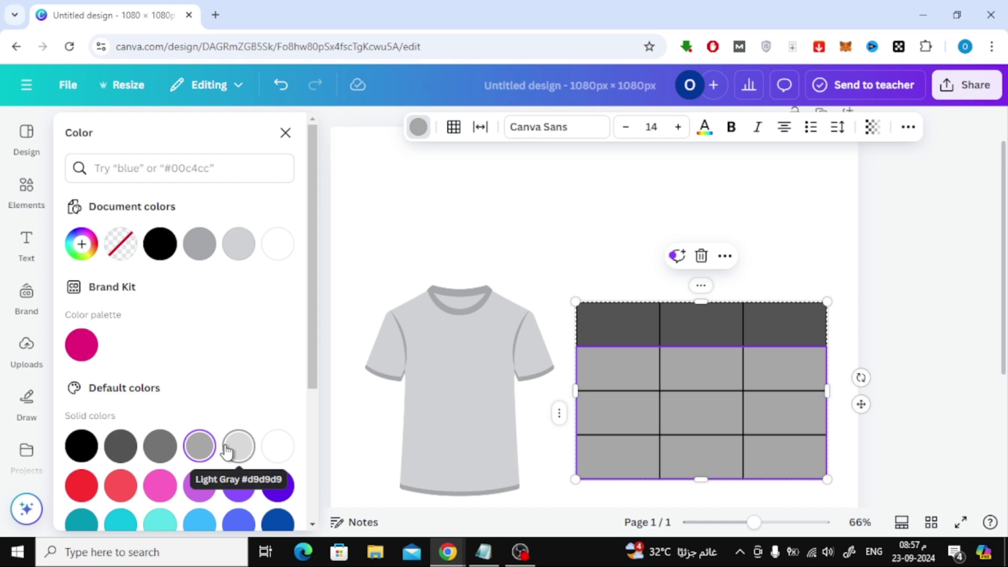
pyautogui.click(228, 450)
pyautogui.click(522, 233)
pyautogui.click(630, 324)
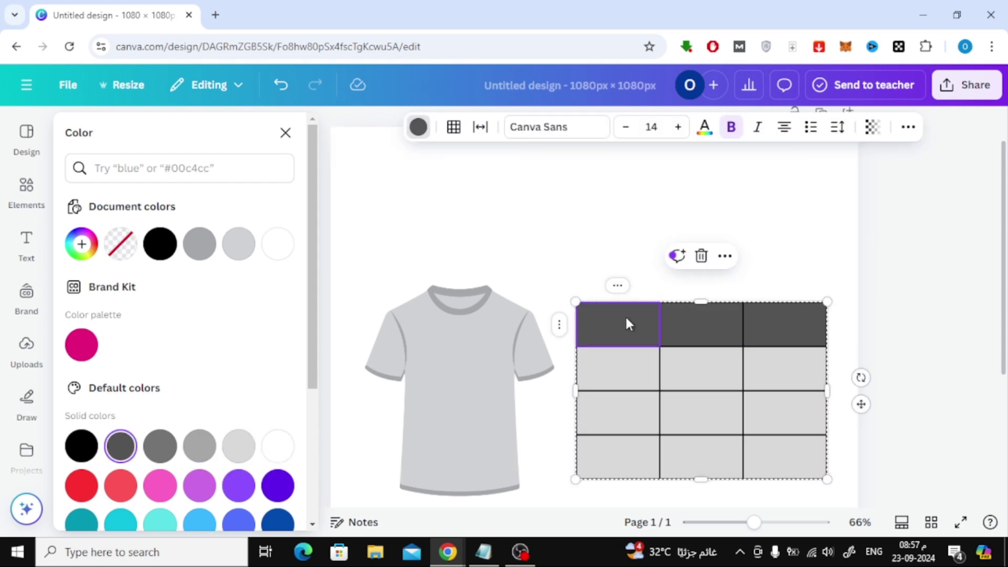
pyautogui.click(483, 552)
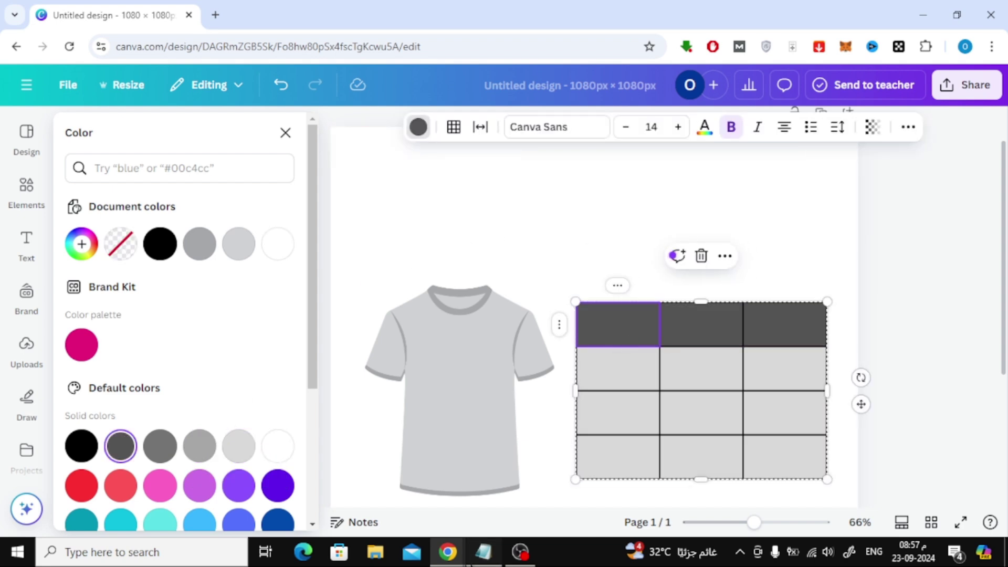
# Copy 'Size' and 'Length' from the notes into the first two header cells.
pyautogui.doubleClick(431, 331)
pyautogui.hotkey('ctrl', 'c')
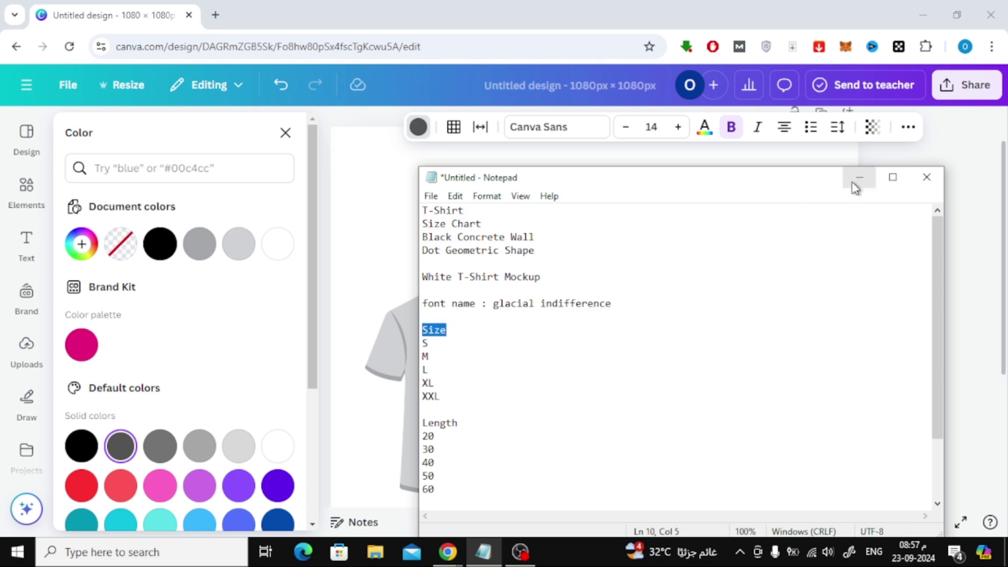
pyautogui.click(860, 177)
pyautogui.hotkey('ctrl', 'v')
pyautogui.click(483, 551)
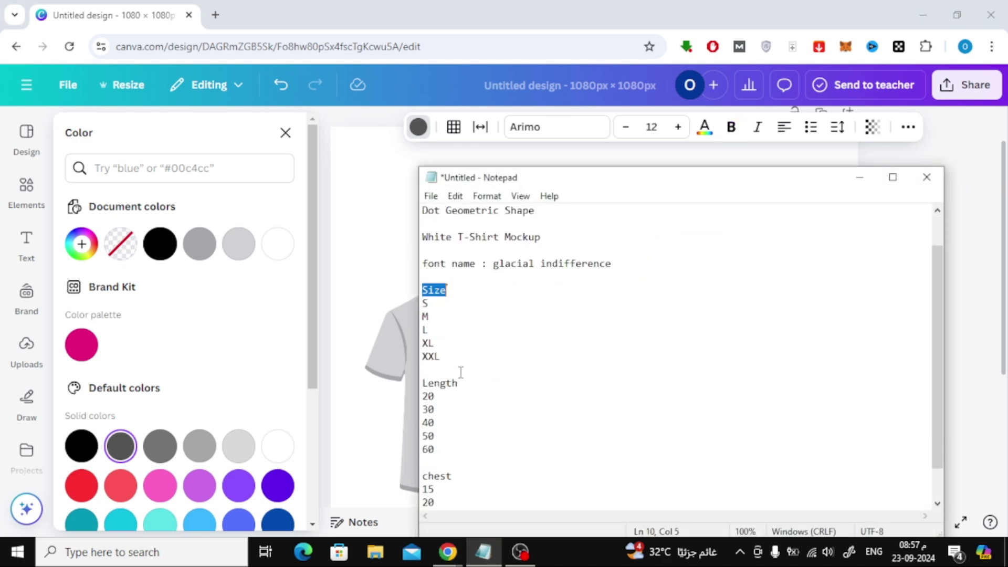
pyautogui.doubleClick(438, 382)
pyautogui.hotkey('ctrl', 'c')
pyautogui.click(860, 176)
pyautogui.click(702, 334)
pyautogui.hotkey('ctrl', 'v')
# Copy 'chest' from the notes into the third header cell.
pyautogui.click(483, 551)
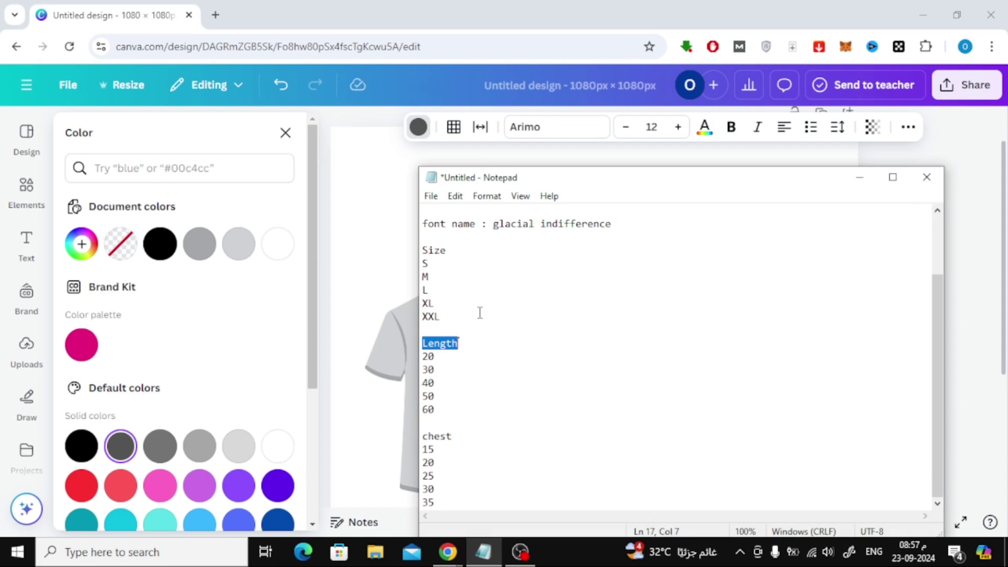
pyautogui.moveTo(475, 178); pyautogui.dragTo(136, 96)
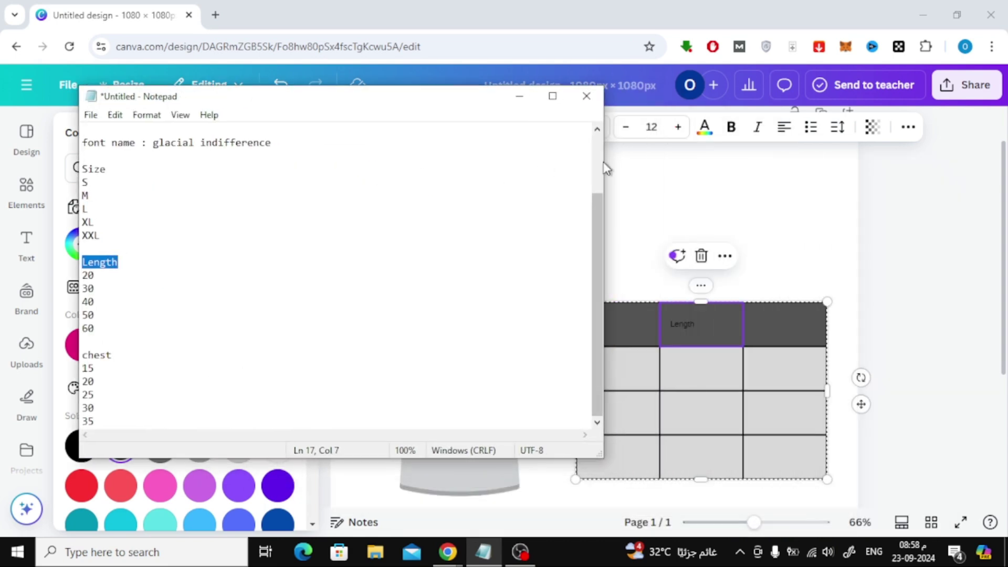
pyautogui.doubleClick(96, 355)
pyautogui.hotkey('ctrl', 'c')
pyautogui.click(774, 326)
pyautogui.hotkey('ctrl', 'v')
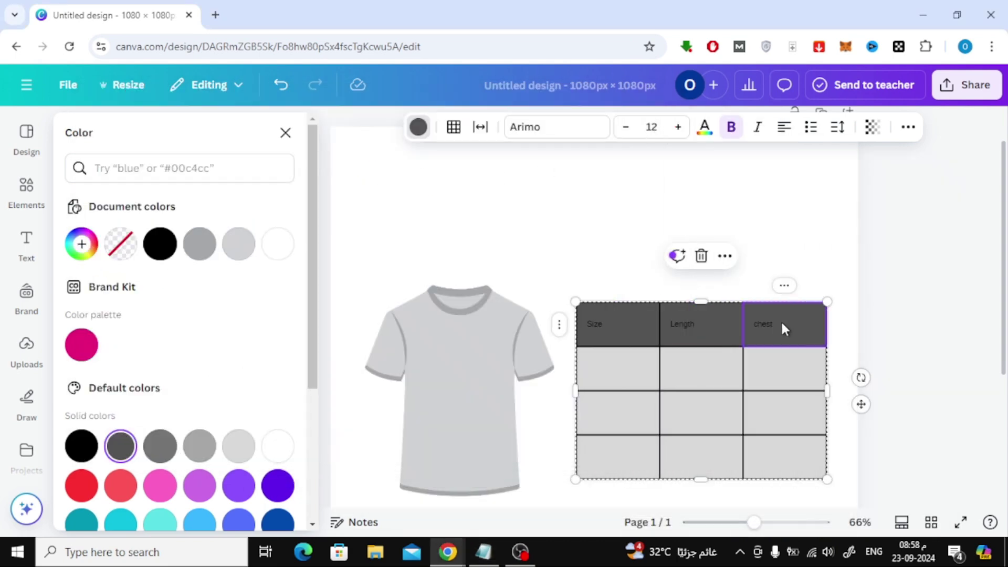
# Convert the header row text to uppercase.
pyautogui.moveTo(633, 333); pyautogui.dragTo(785, 328)
pyautogui.click(908, 127)
pyautogui.click(735, 160)
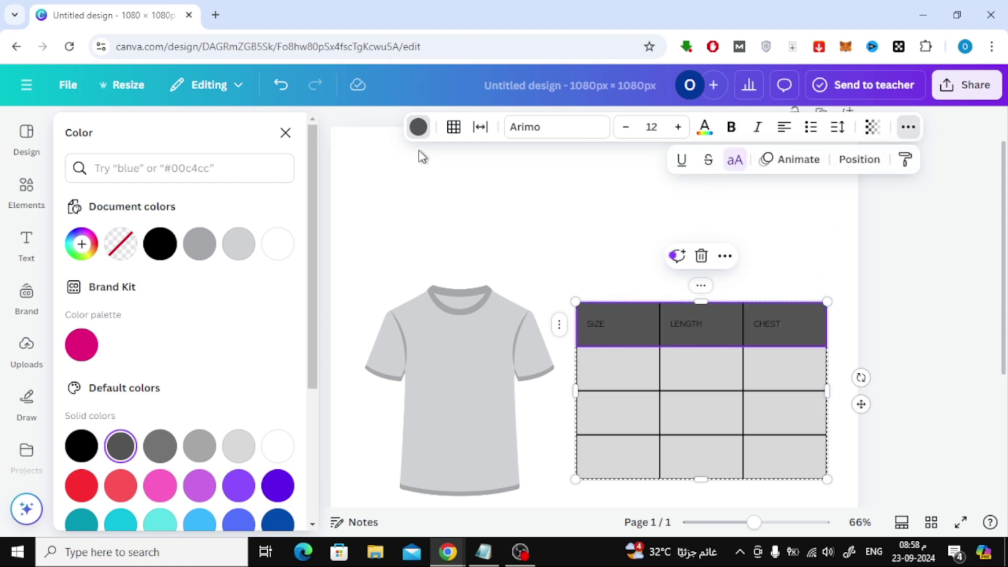
# Make the header text white and set it in Glacial Indifference.
pyautogui.click(705, 127)
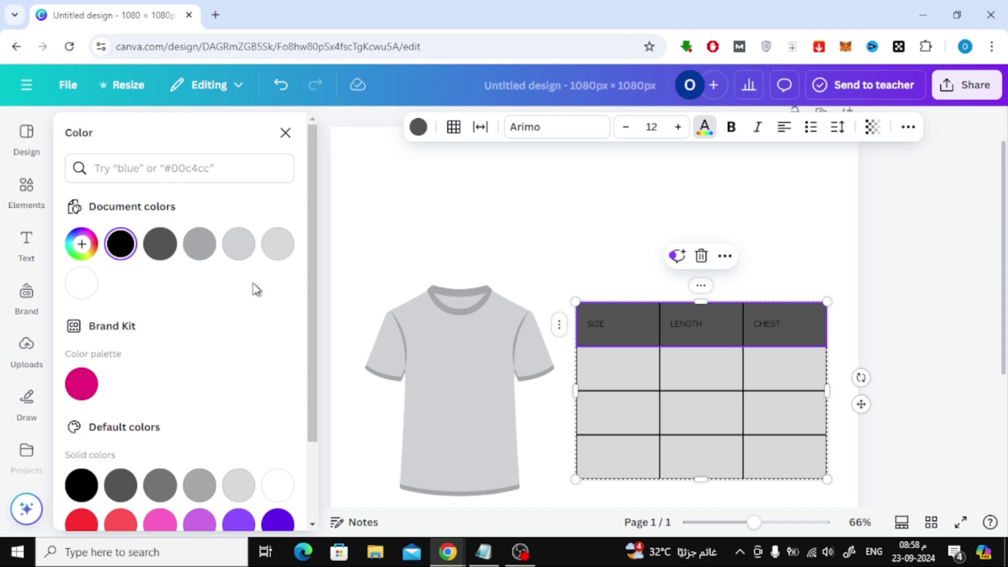
pyautogui.click(82, 283)
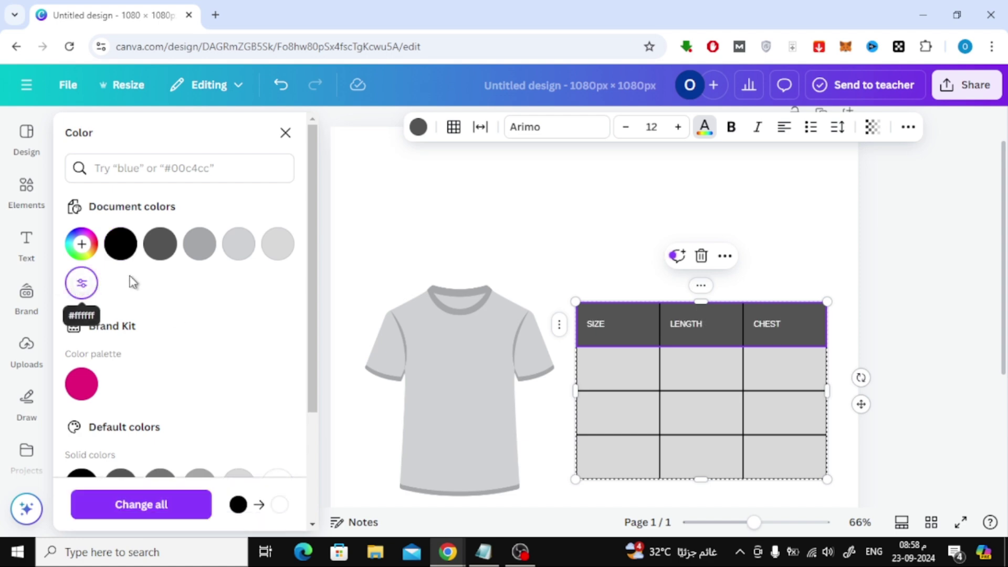
pyautogui.click(630, 341)
pyautogui.moveTo(658, 331); pyautogui.dragTo(770, 331)
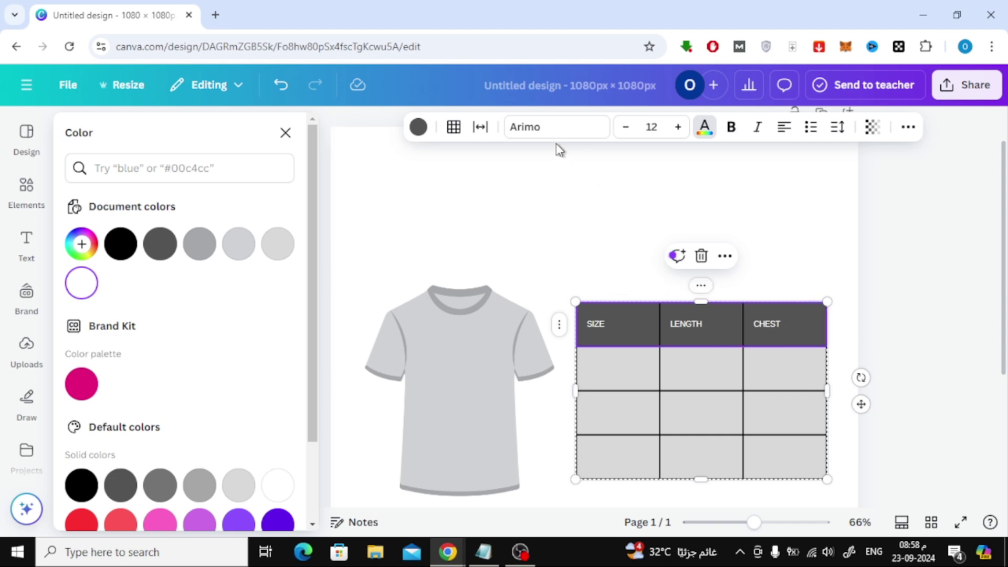
pyautogui.click(529, 128)
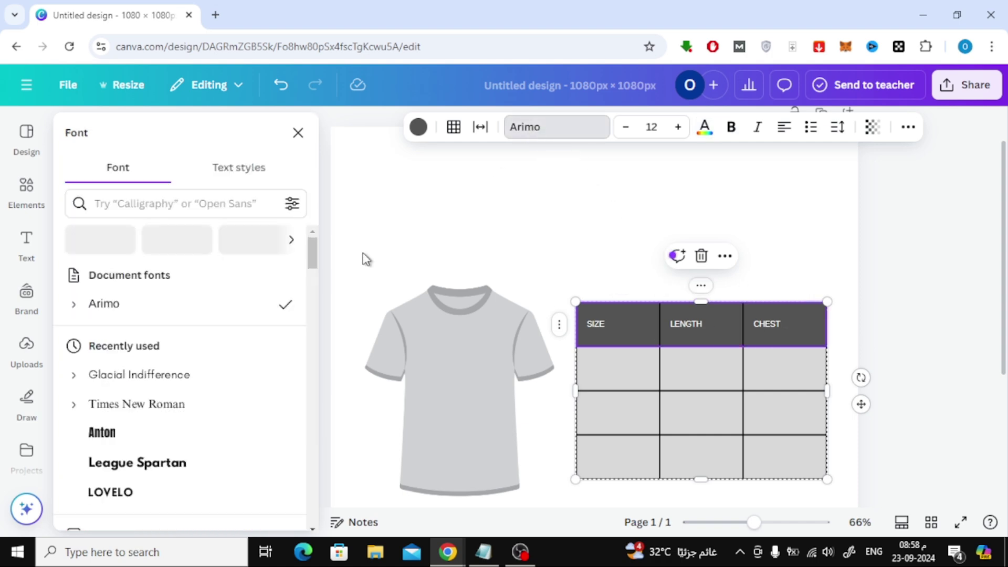
pyautogui.click(171, 388)
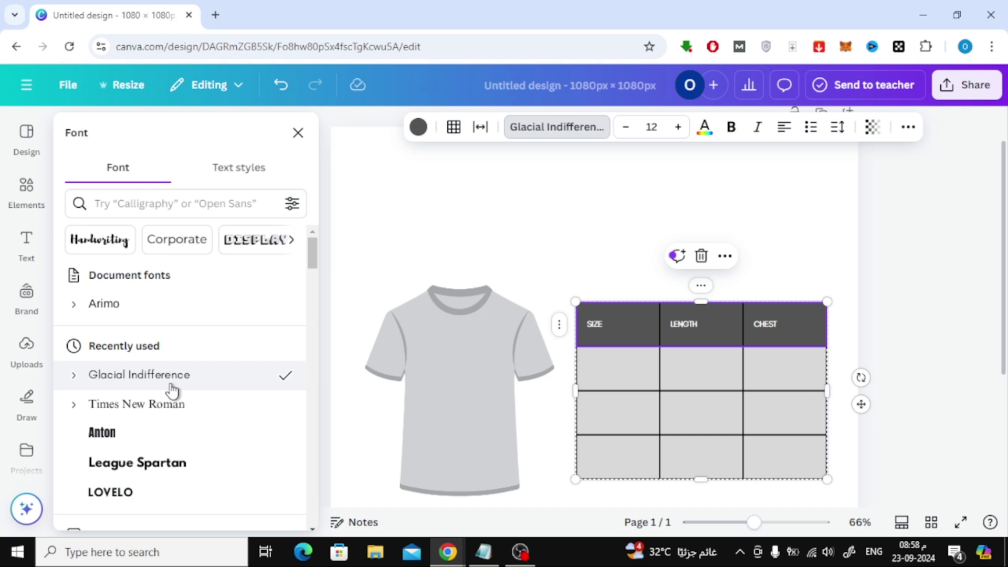
# Increase the header font size to 28.
pyautogui.click(678, 128)
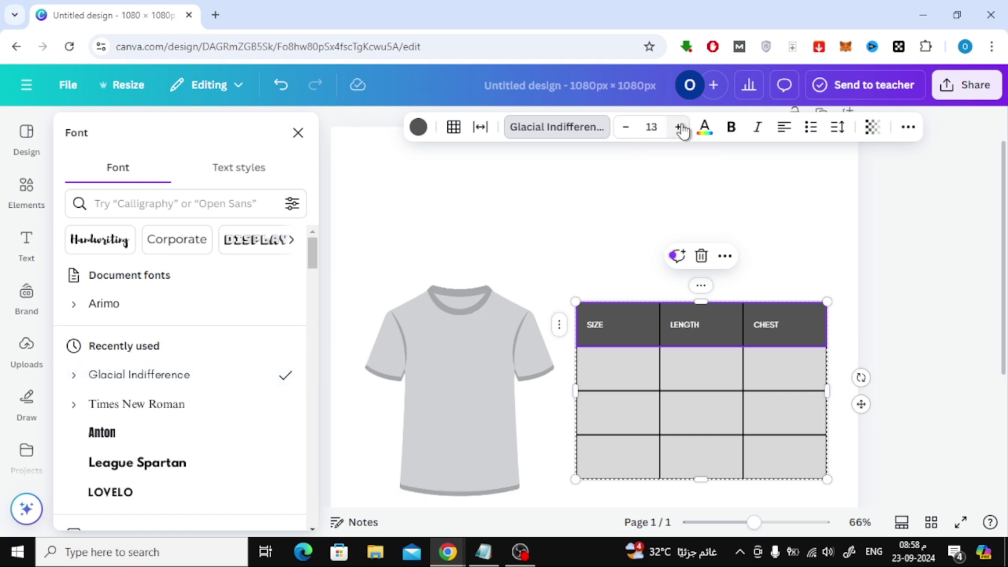
pyautogui.click(678, 127)
pyautogui.click(678, 127)
pyautogui.click(678, 127)
pyautogui.click(678, 127)
pyautogui.click(678, 127)
pyautogui.click(678, 128)
pyautogui.click(678, 127)
pyautogui.click(678, 127)
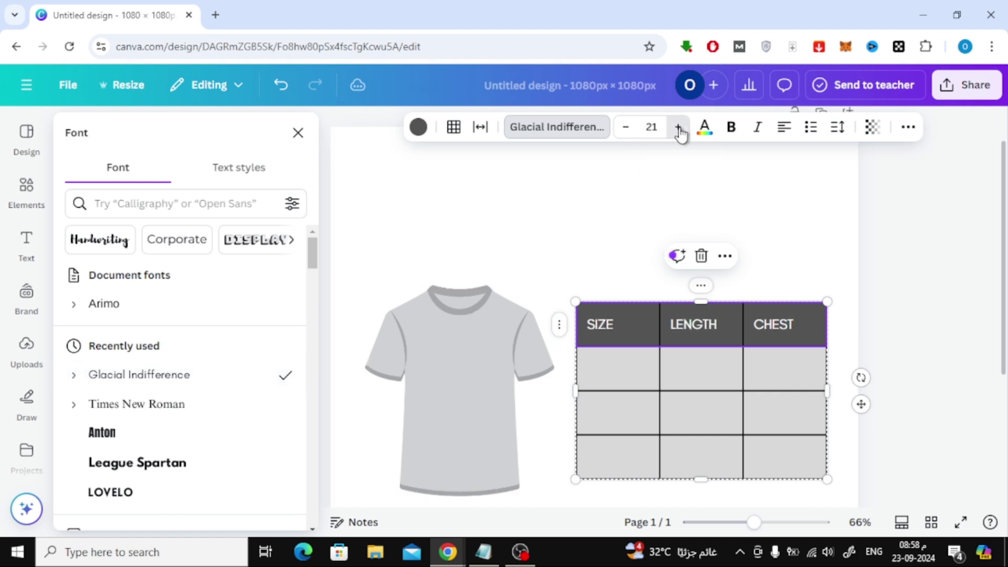
pyautogui.click(678, 127)
pyautogui.click(678, 127)
pyautogui.click(678, 127)
pyautogui.click(678, 127)
pyautogui.click(678, 128)
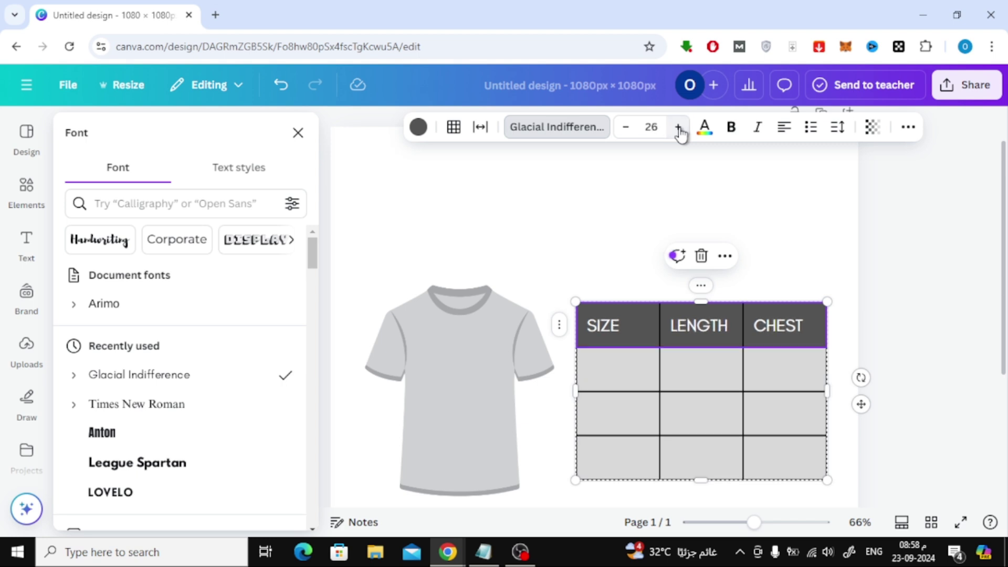
pyautogui.click(678, 127)
pyautogui.click(678, 127)
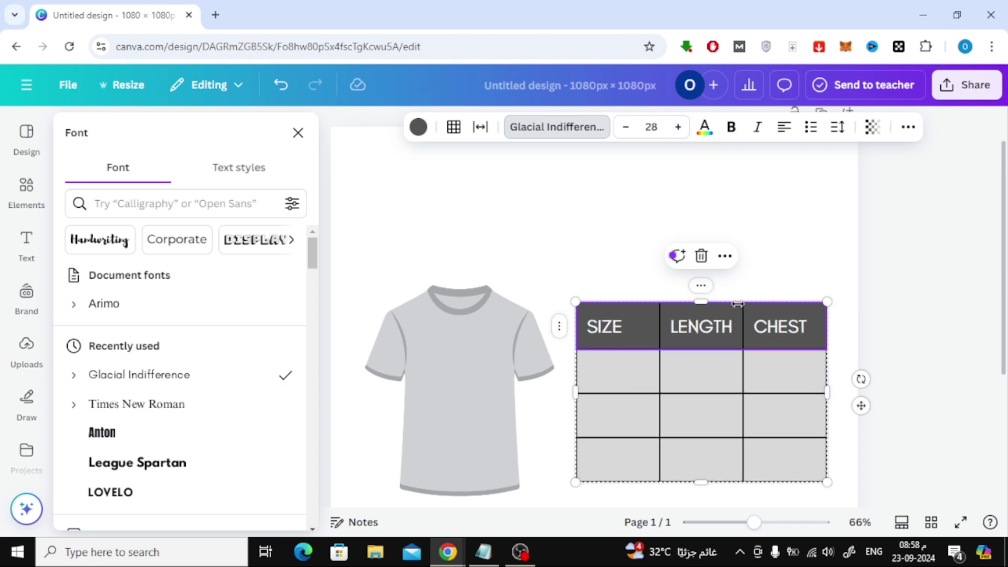
pyautogui.scroll(-2, 684, 343)
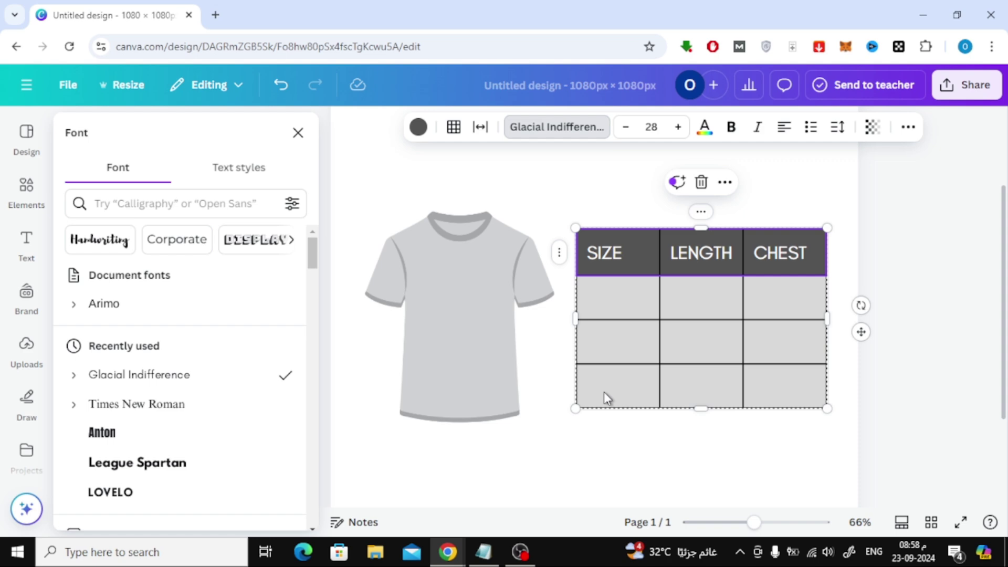
# Enter sizes S/M/L, lengths 20/30/40 and chests 15/20/25; style sizes in Glacial Indifference.
pyautogui.click(483, 552)
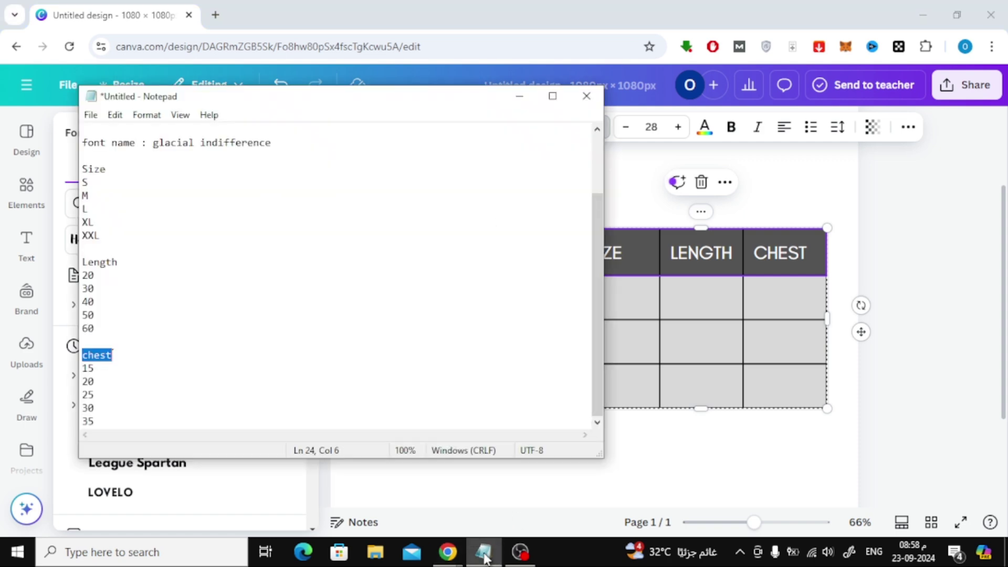
pyautogui.click(483, 553)
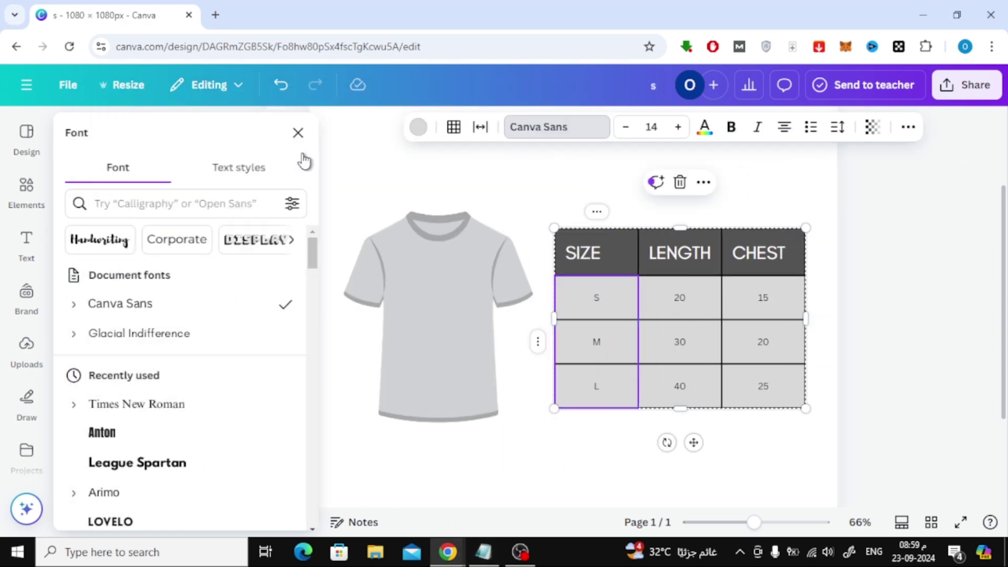
pyautogui.click(168, 340)
pyautogui.click(678, 127)
pyautogui.click(678, 127)
pyautogui.click(678, 127)
pyautogui.click(678, 127)
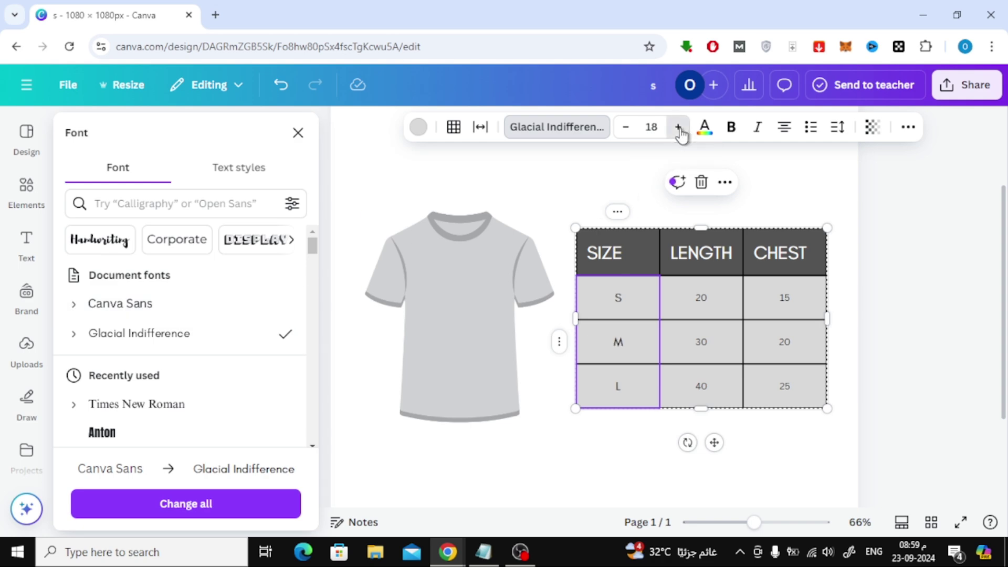
pyautogui.click(678, 128)
pyautogui.click(678, 127)
pyautogui.click(678, 127)
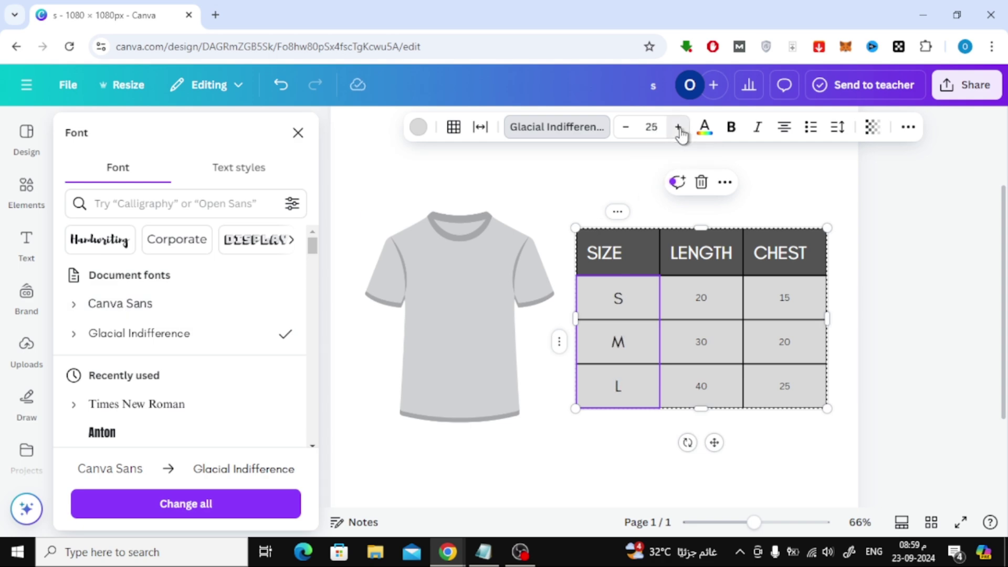
# Enlarge the length and chest numbers and set them in Glacial Indifference.
pyautogui.moveTo(703, 307); pyautogui.dragTo(779, 388)
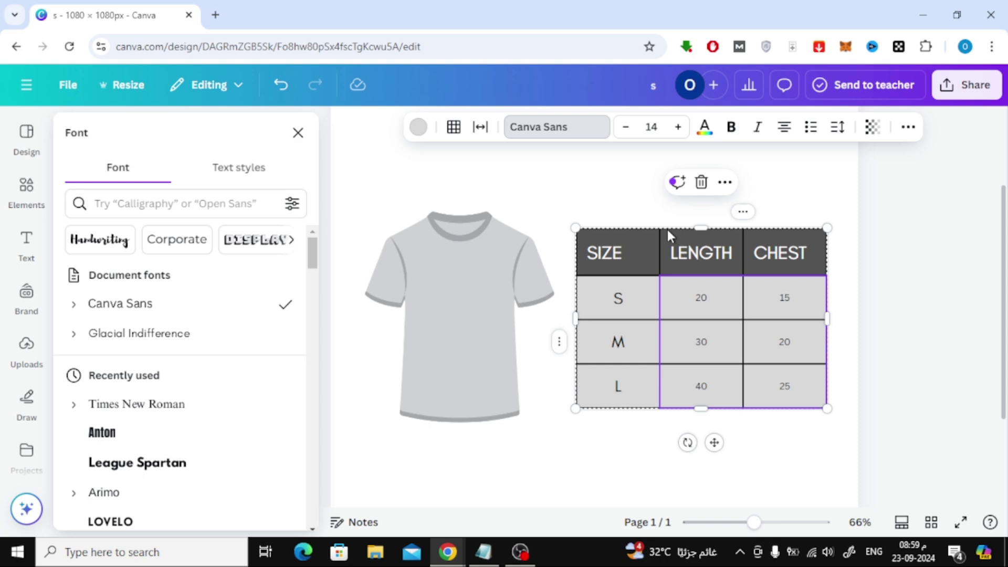
pyautogui.click(678, 127)
pyautogui.click(678, 127)
pyautogui.click(678, 127)
pyautogui.click(678, 127)
pyautogui.click(678, 127)
pyautogui.click(678, 127)
pyautogui.click(554, 130)
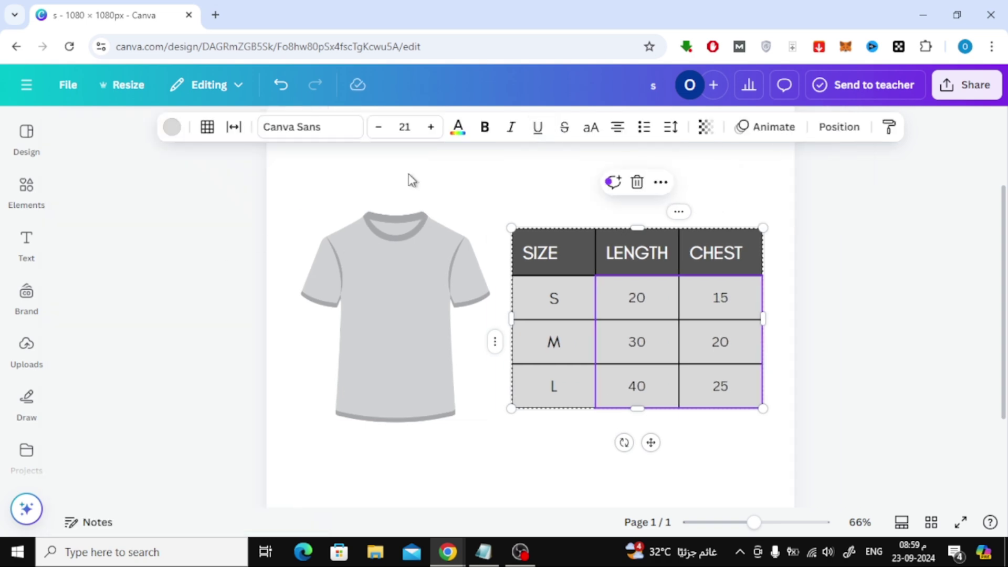
pyautogui.click(157, 337)
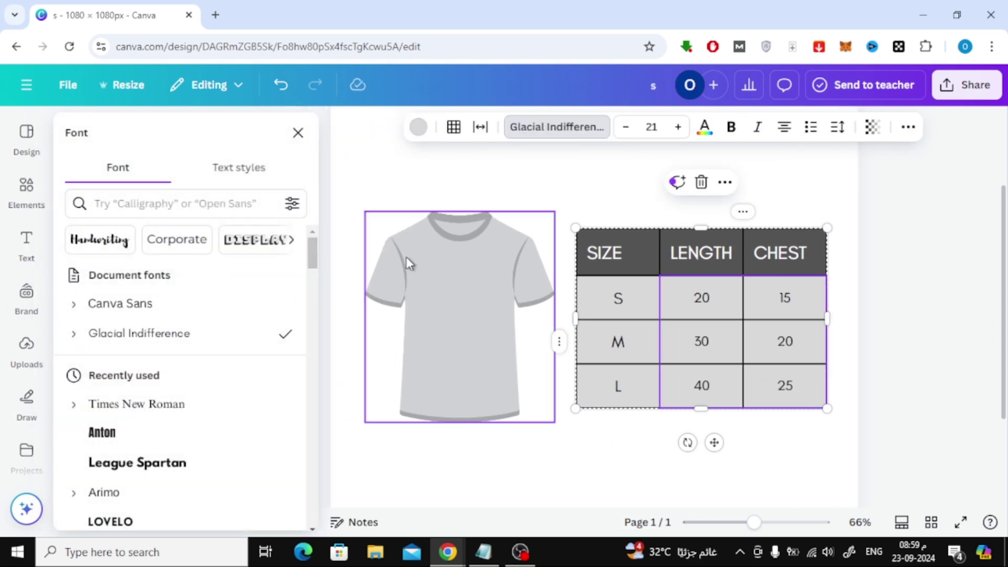
pyautogui.click(628, 465)
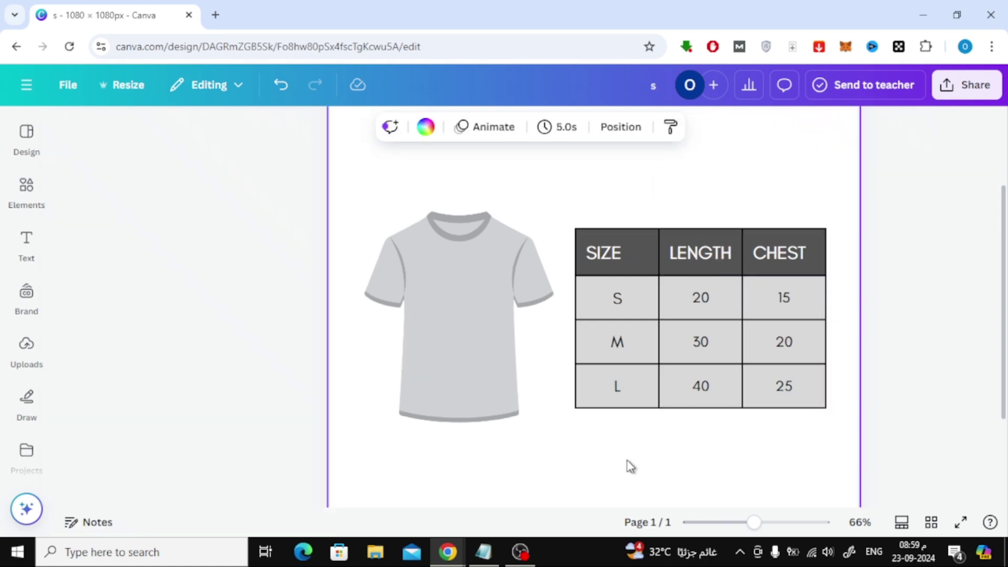
# Centre the SIZE, LENGTH and CHEST header text in their cells.
pyautogui.click(588, 239)
pyautogui.moveTo(564, 255); pyautogui.dragTo(704, 252)
pyautogui.click(618, 130)
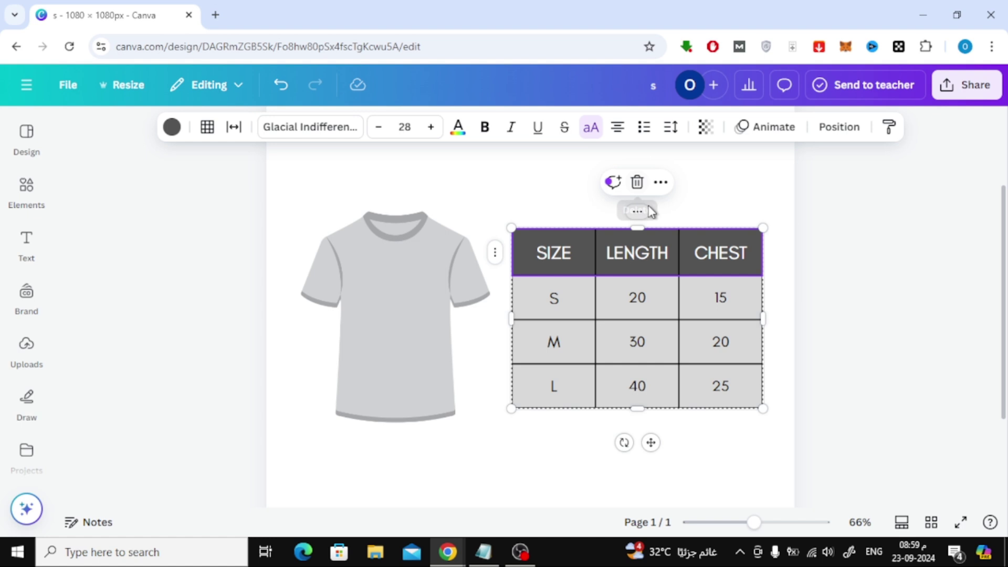
# Move the table right and down and widen it toward the T-shirt.
pyautogui.click(495, 479)
pyautogui.click(540, 243)
pyautogui.moveTo(540, 243); pyautogui.dragTo(567, 252)
pyautogui.moveTo(527, 428); pyautogui.dragTo(502, 428)
pyautogui.moveTo(541, 334); pyautogui.dragTo(667, 357)
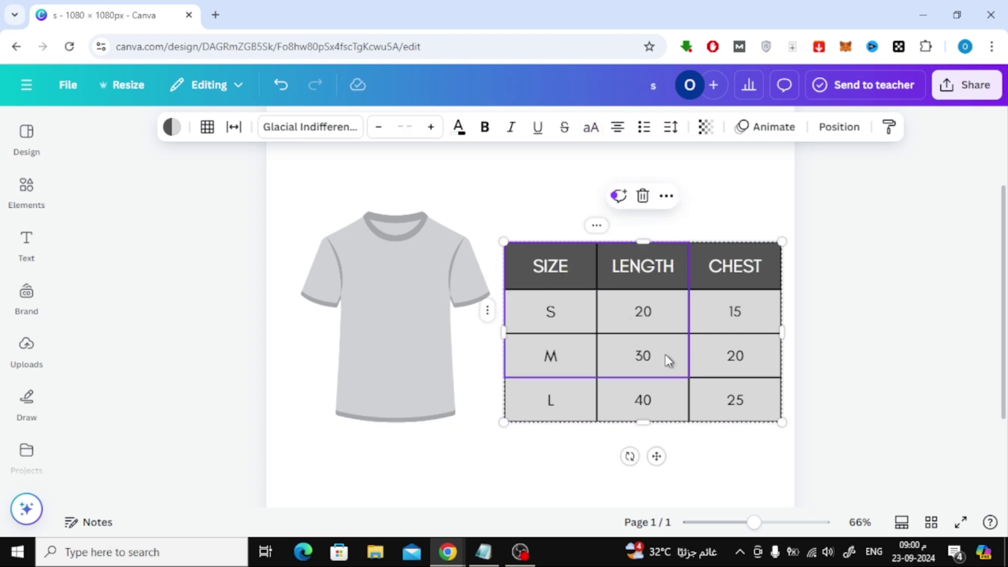
# Give all the table's cell borders white colour at border weight 7.
pyautogui.press('Escape')
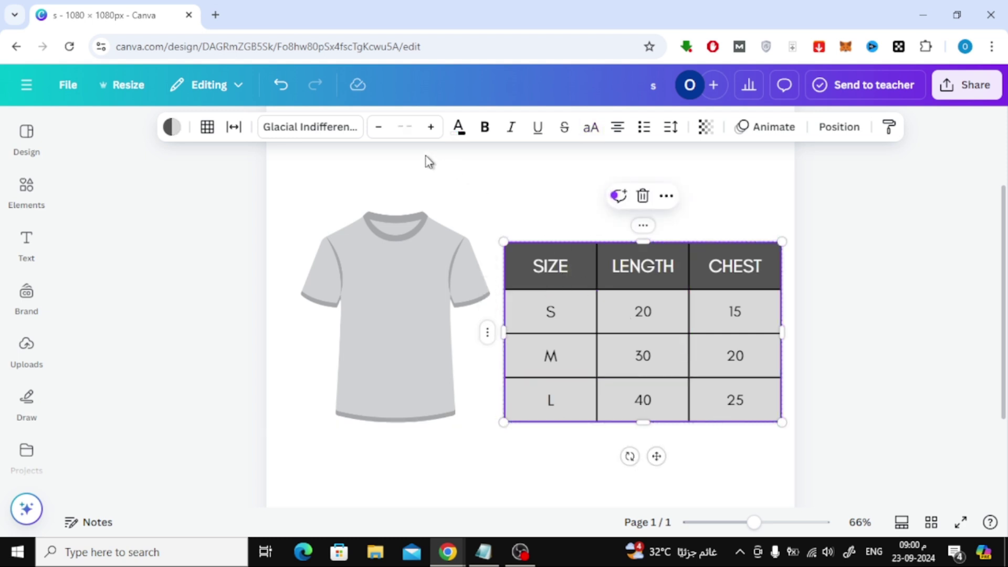
pyautogui.click(208, 126)
pyautogui.click(252, 170)
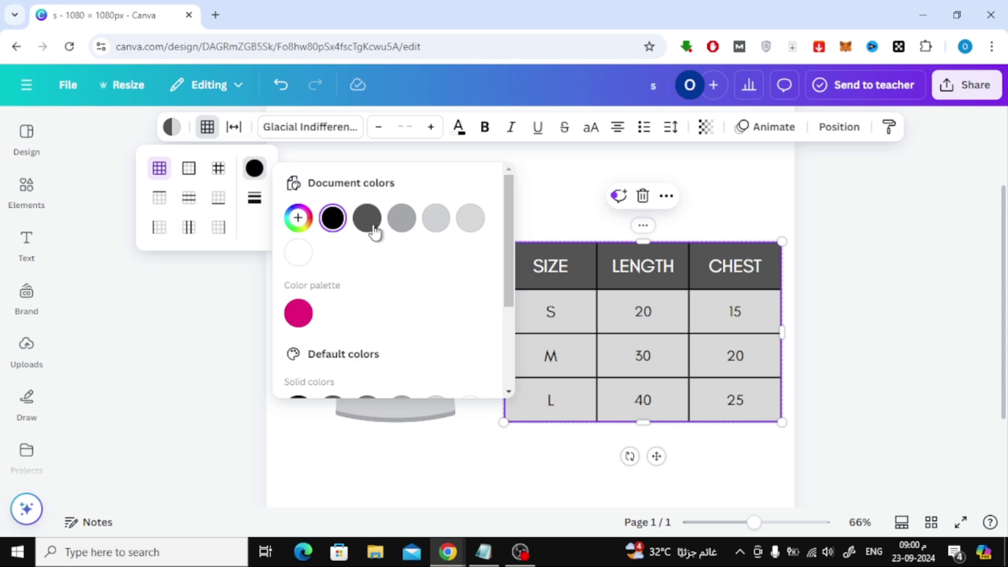
pyautogui.click(299, 255)
pyautogui.click(255, 198)
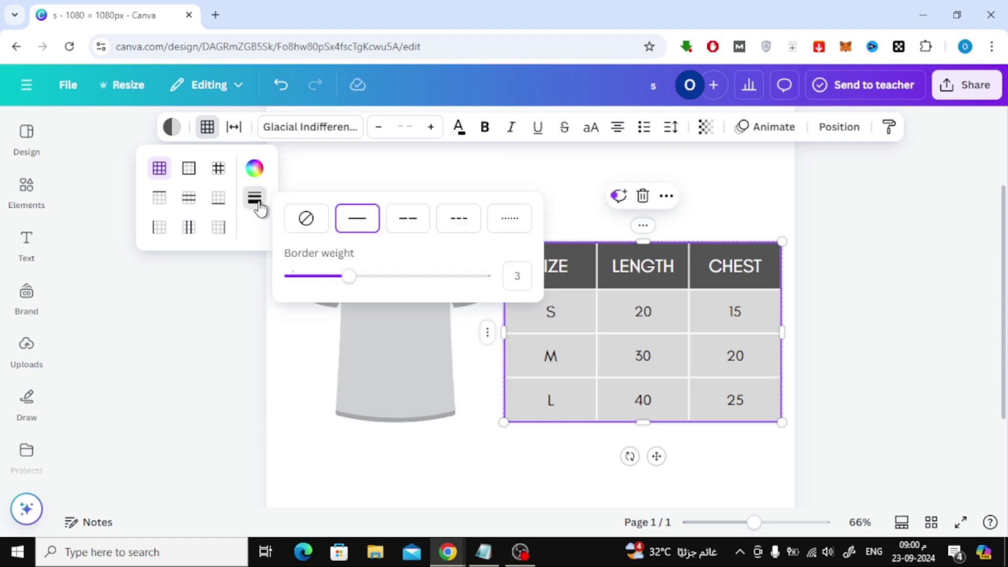
pyautogui.moveTo(350, 276); pyautogui.dragTo(425, 280)
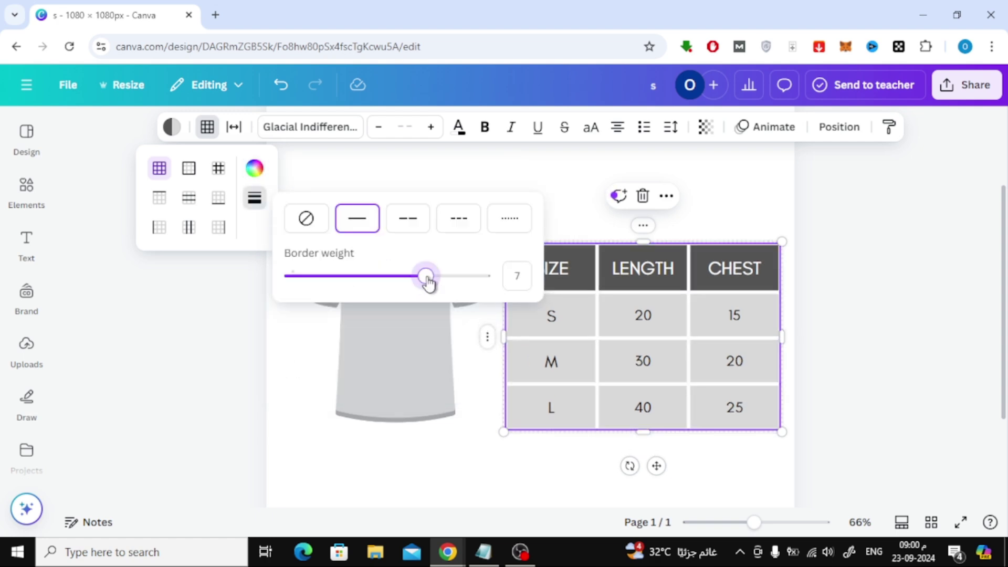
pyautogui.click(567, 188)
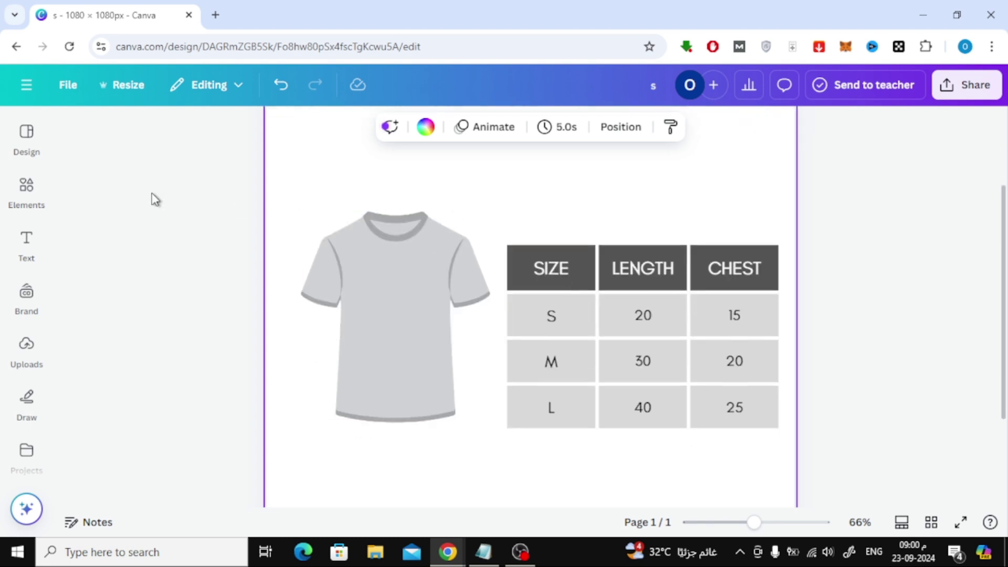
pyautogui.click(27, 187)
# Search photos for 'wood' and set a light wood photo as the page background.
pyautogui.click(75, 127)
pyautogui.click(132, 133)
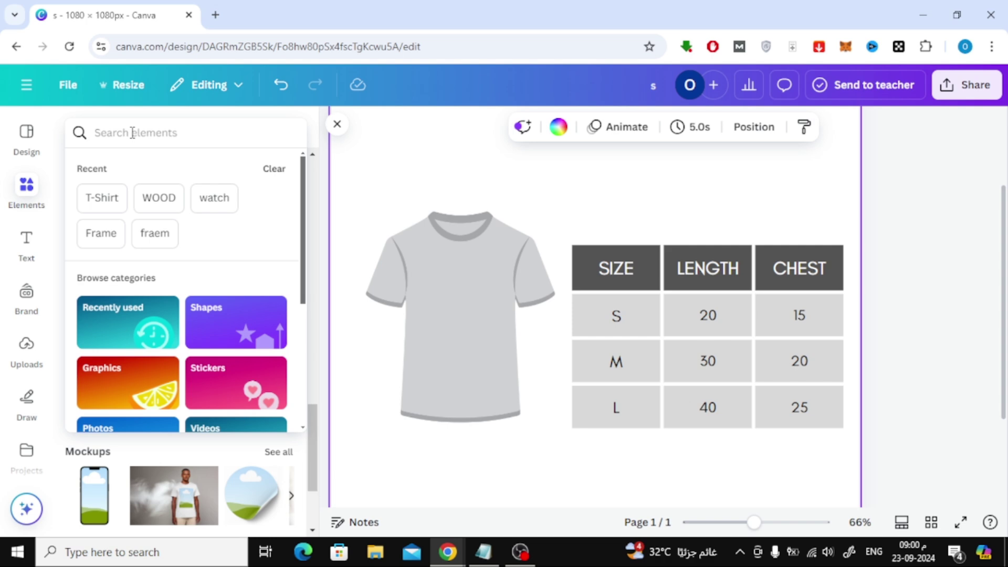
pyautogui.write('wood')
pyautogui.press('Return')
pyautogui.click(158, 170)
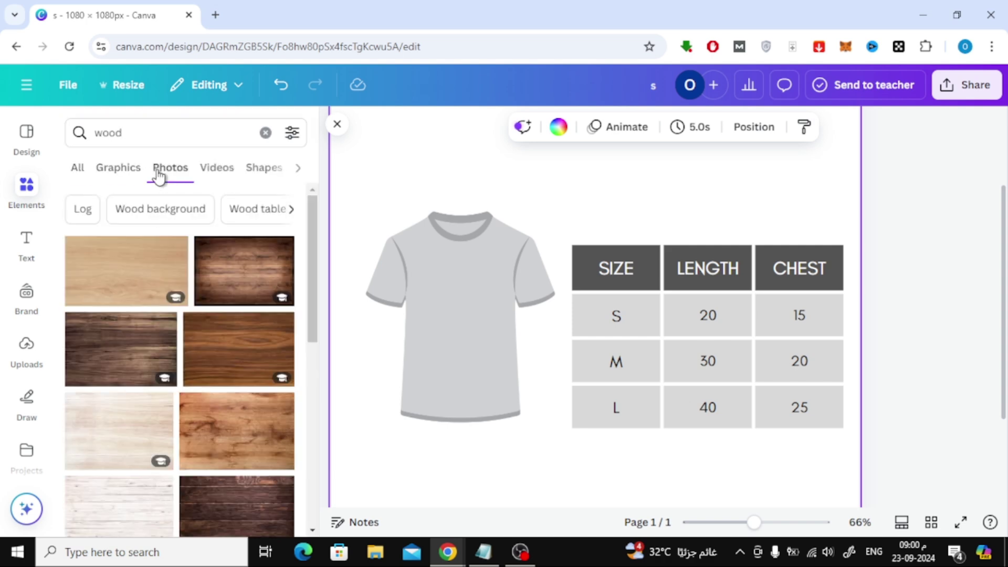
pyautogui.scroll(-2, 158, 315)
pyautogui.click(160, 363)
pyautogui.rightClick(693, 333)
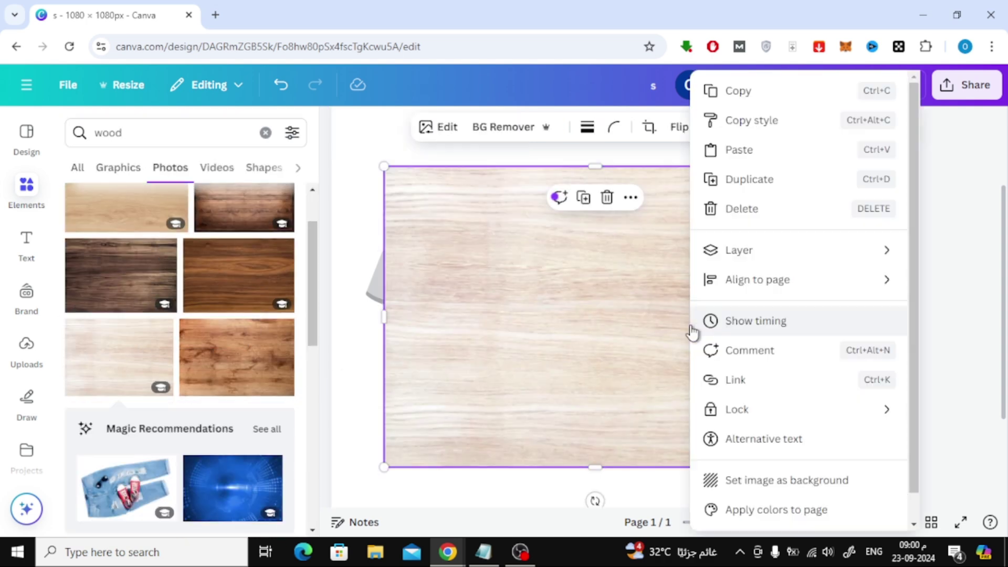
pyautogui.click(750, 480)
pyautogui.click(738, 522)
# Replace the background with a pale whitewashed wood photo and clear the search.
pyautogui.scroll(-3, 134, 350)
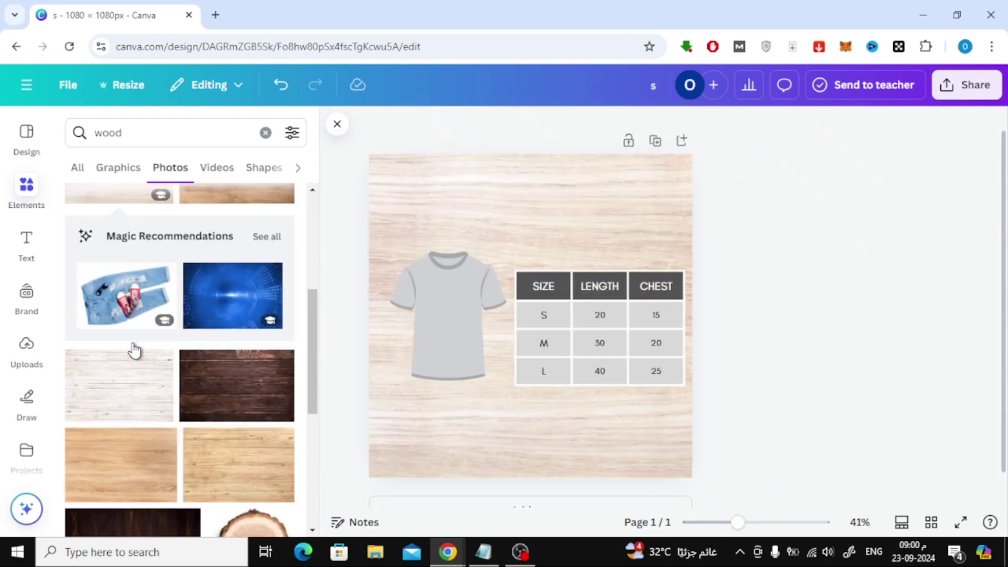
pyautogui.scroll(-6, 134, 350)
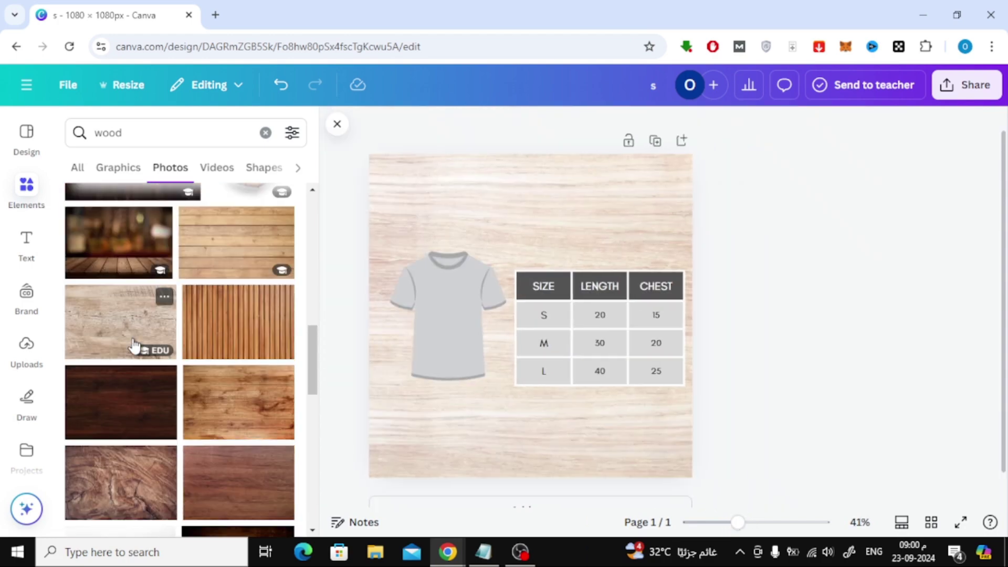
pyautogui.scroll(-6, 133, 349)
pyautogui.click(144, 323)
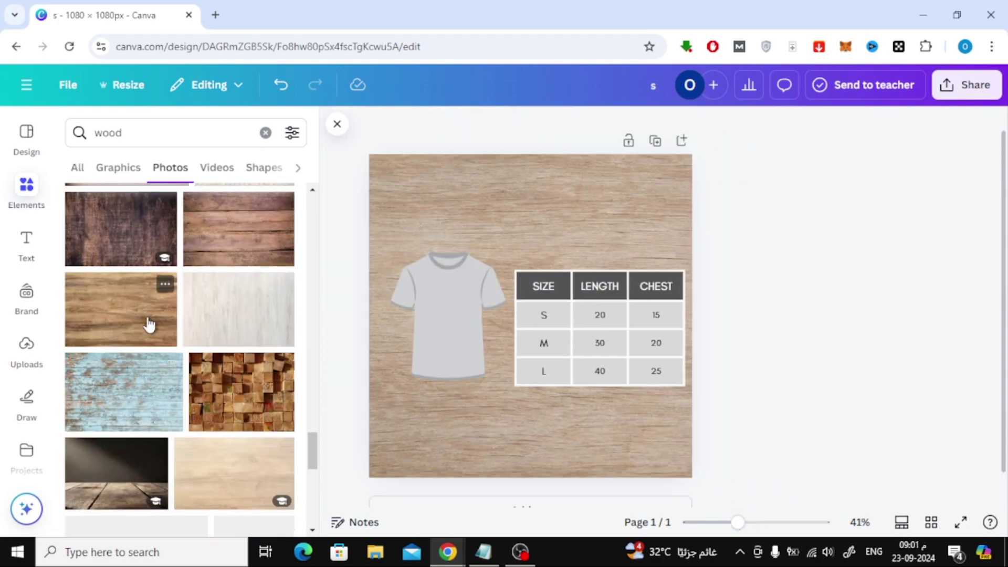
pyautogui.click(237, 325)
pyautogui.moveTo(588, 322); pyautogui.dragTo(597, 459)
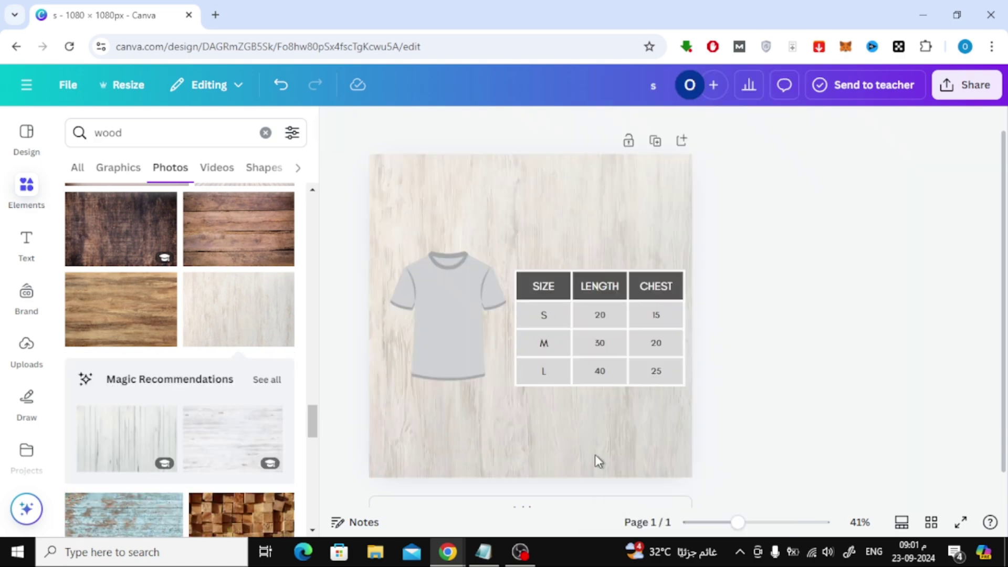
pyautogui.click(11, 202)
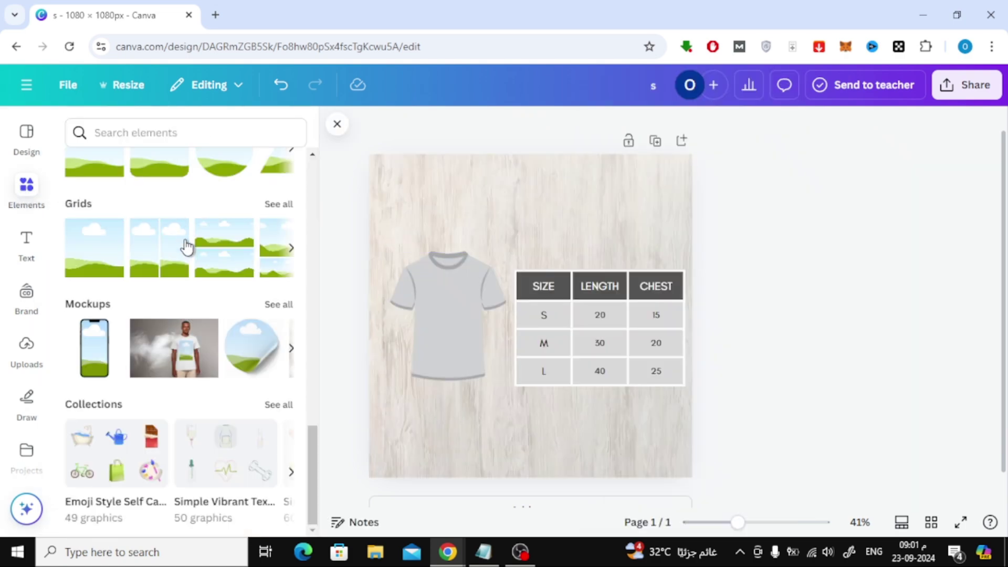
pyautogui.scroll(5, 186, 247)
# Add a horizontal chest line across the T-shirt, shortened to span the shirt.
pyautogui.click(181, 337)
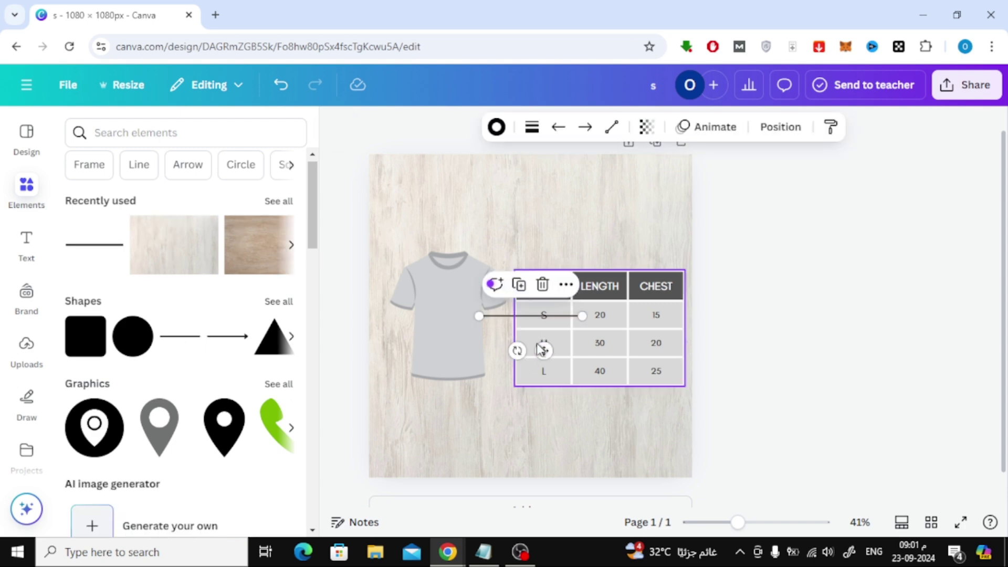
pyautogui.moveTo(544, 351); pyautogui.dragTo(468, 355)
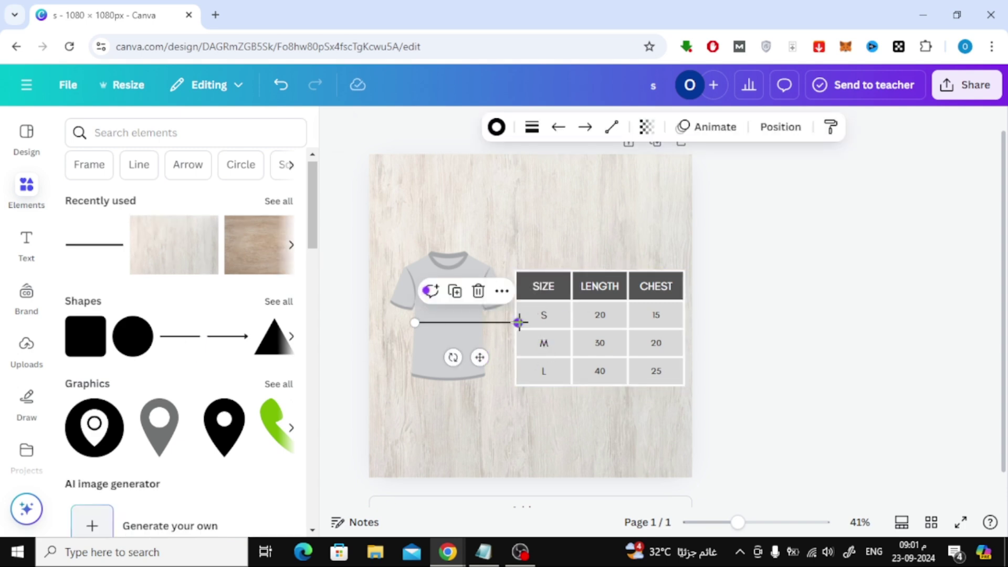
pyautogui.moveTo(518, 322); pyautogui.dragTo(482, 323)
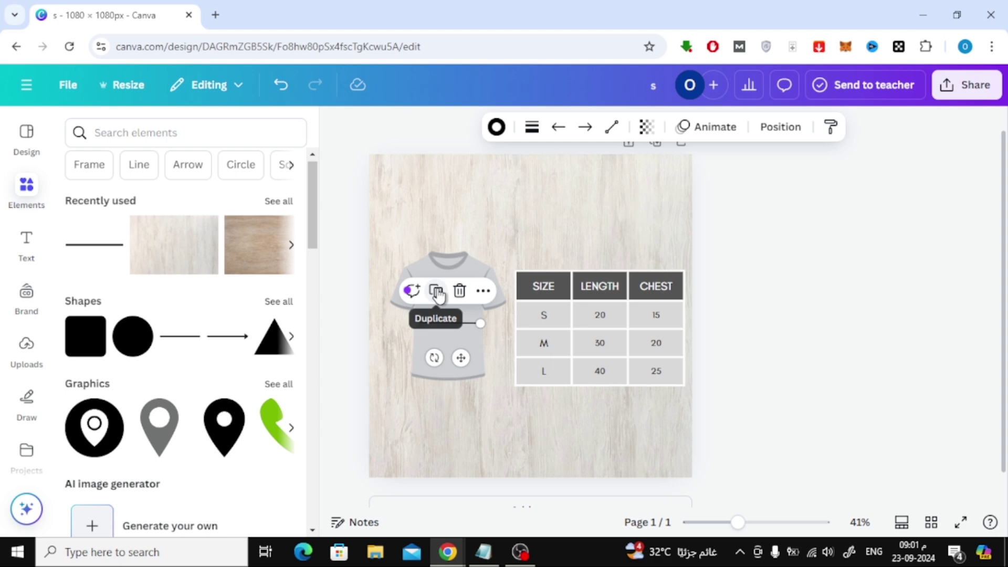
# Duplicate the line as a vertical length line over the shirt and trim its top.
pyautogui.click(436, 290)
pyautogui.moveTo(462, 357); pyautogui.dragTo(463, 380)
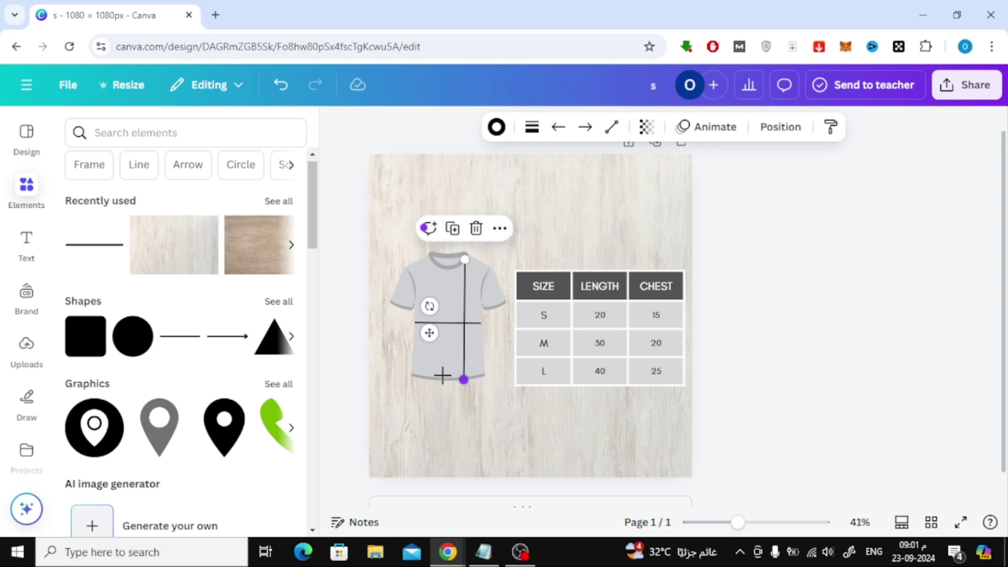
pyautogui.click(525, 466)
pyautogui.moveTo(738, 522); pyautogui.dragTo(752, 522)
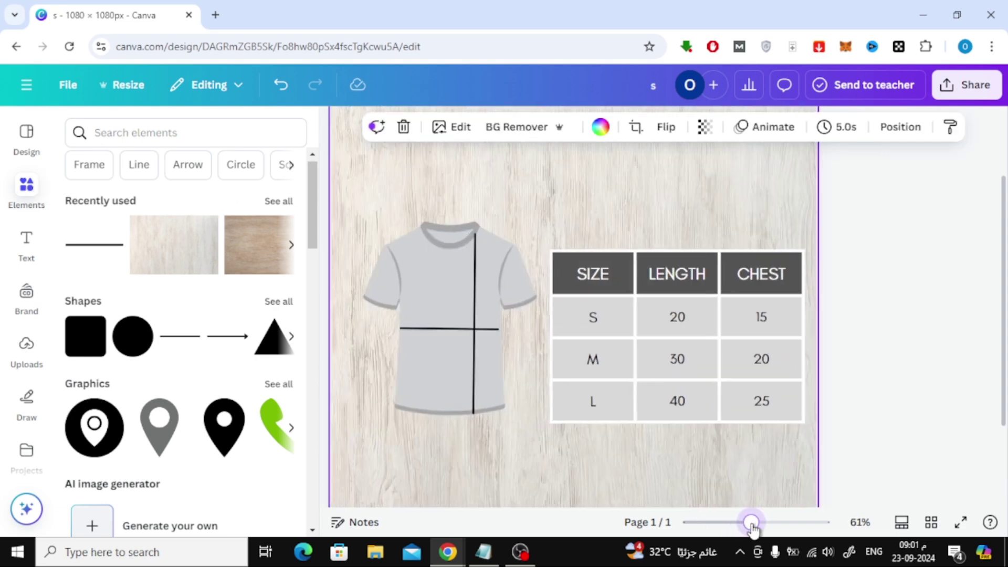
pyautogui.click(482, 249)
pyautogui.moveTo(476, 235); pyautogui.dragTo(475, 243)
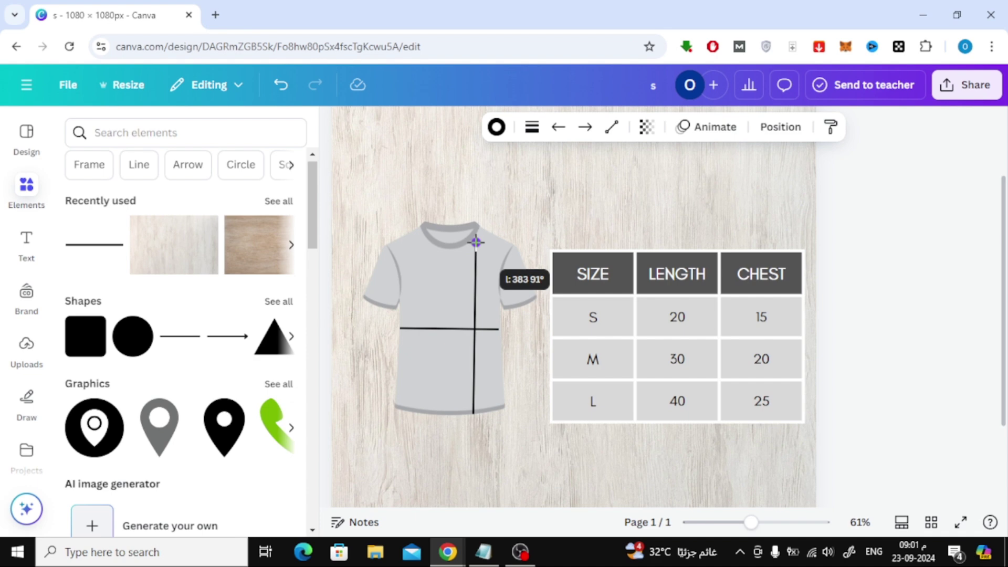
pyautogui.click(26, 243)
# Add a LENGTH heading, shrink it, and rotate it vertically beside the T-shirt's vertical line.
pyautogui.click(147, 294)
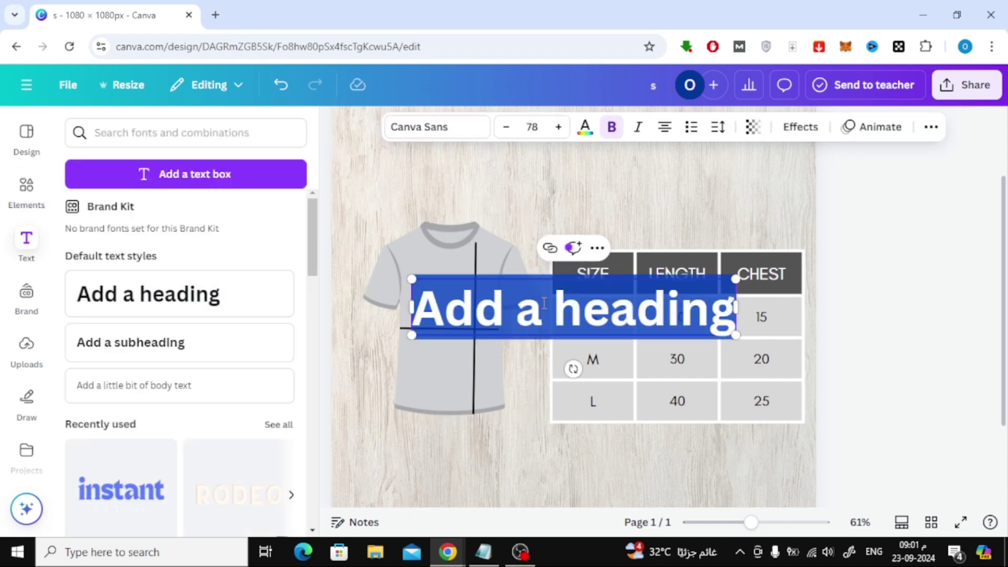
pyautogui.write('LE')
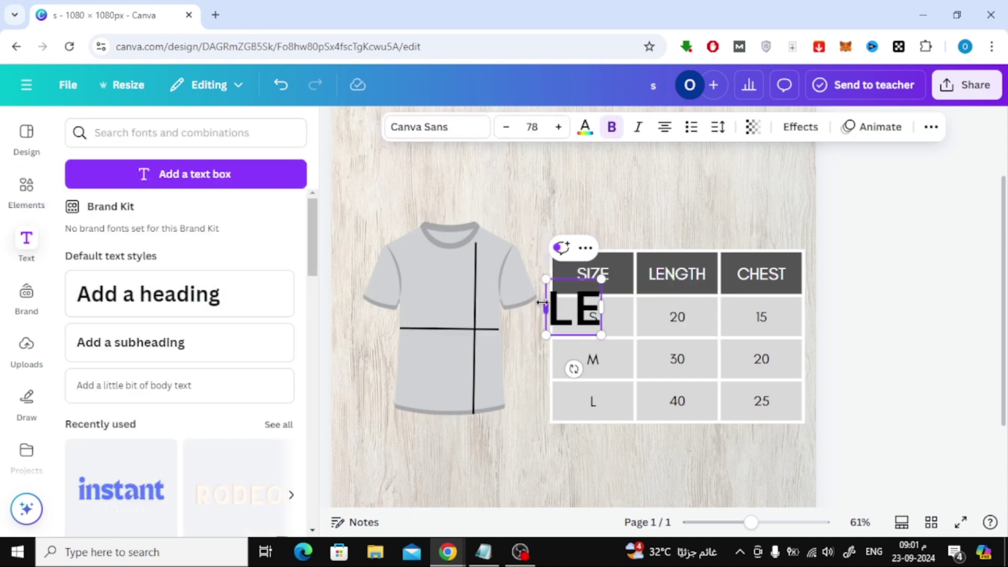
pyautogui.write('NGTH')
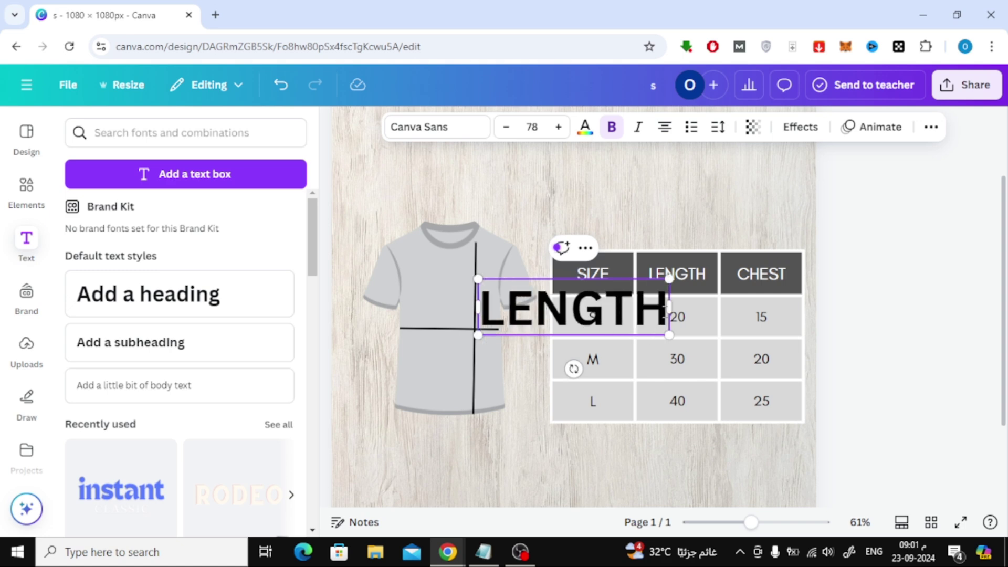
pyautogui.moveTo(671, 279); pyautogui.dragTo(581, 306)
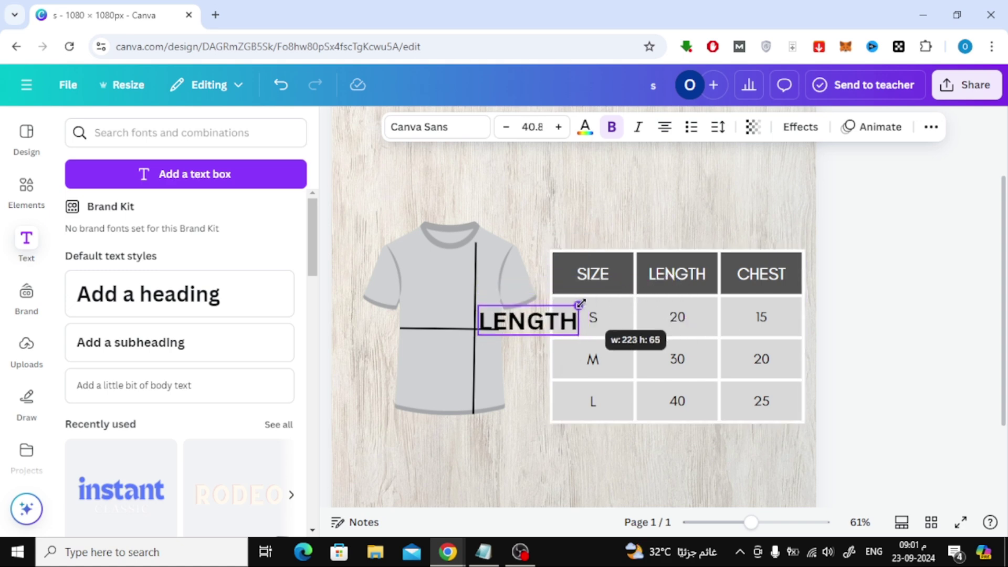
pyautogui.moveTo(543, 355); pyautogui.dragTo(503, 288)
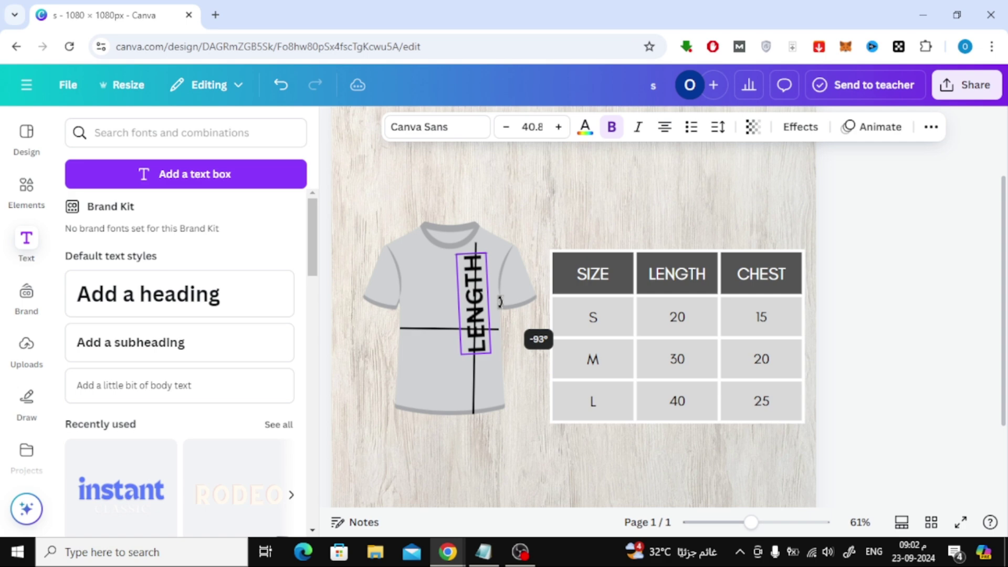
pyautogui.moveTo(500, 301); pyautogui.dragTo(500, 301)
pyautogui.moveTo(488, 255); pyautogui.dragTo(500, 353)
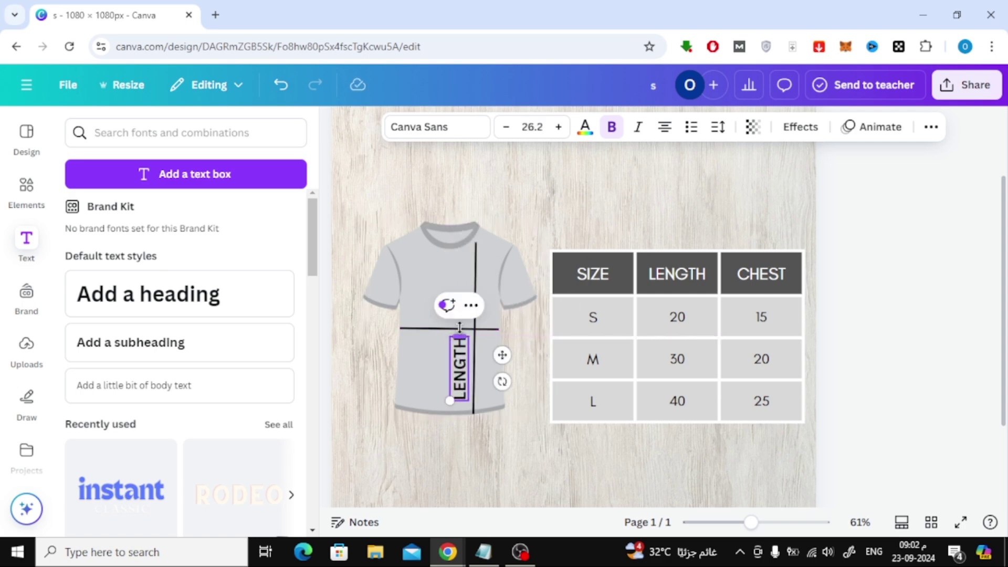
# Duplicate the label as CHEST, set horizontally above the horizontal line.
pyautogui.hotkey('ctrl', 'v')
pyautogui.moveTo(477, 484); pyautogui.dragTo(448, 364)
pyautogui.click(523, 450)
pyautogui.scroll(2, 522, 450)
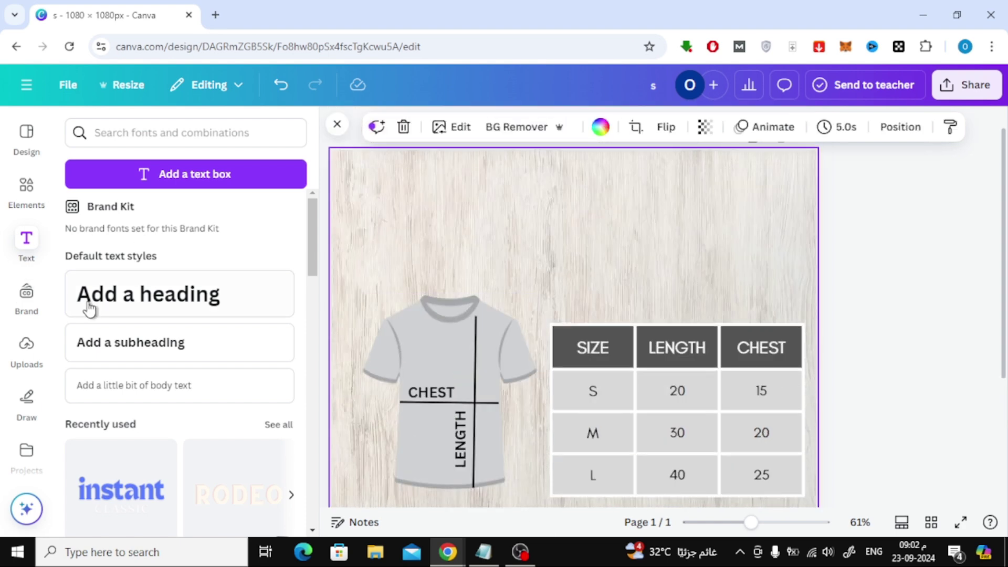
# Add a heading with 'T-Shirt Size Chart' pasted from the notes and move it to the page top.
pyautogui.click(90, 297)
pyautogui.click(484, 551)
pyautogui.scroll(3, 224, 177)
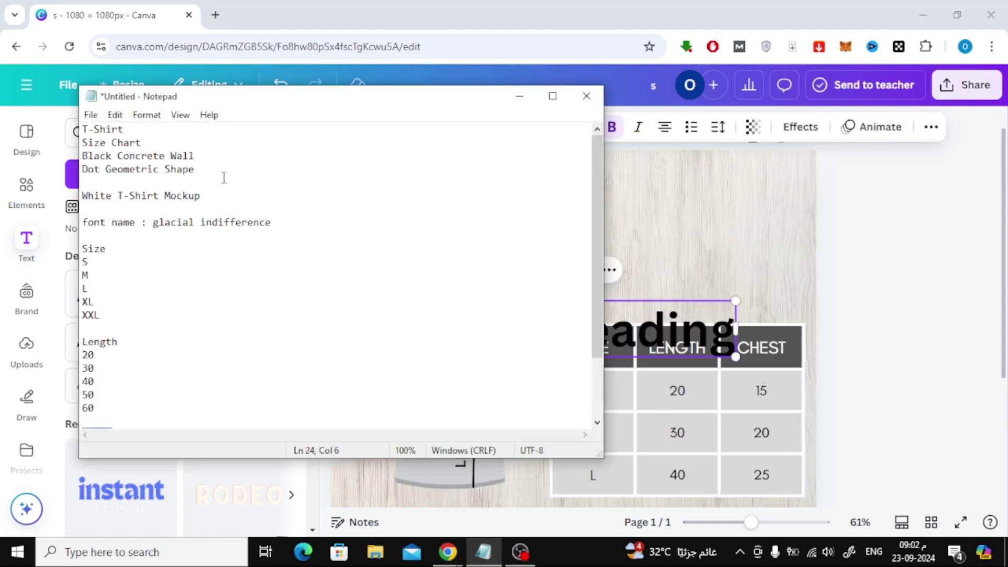
pyautogui.click(509, 104)
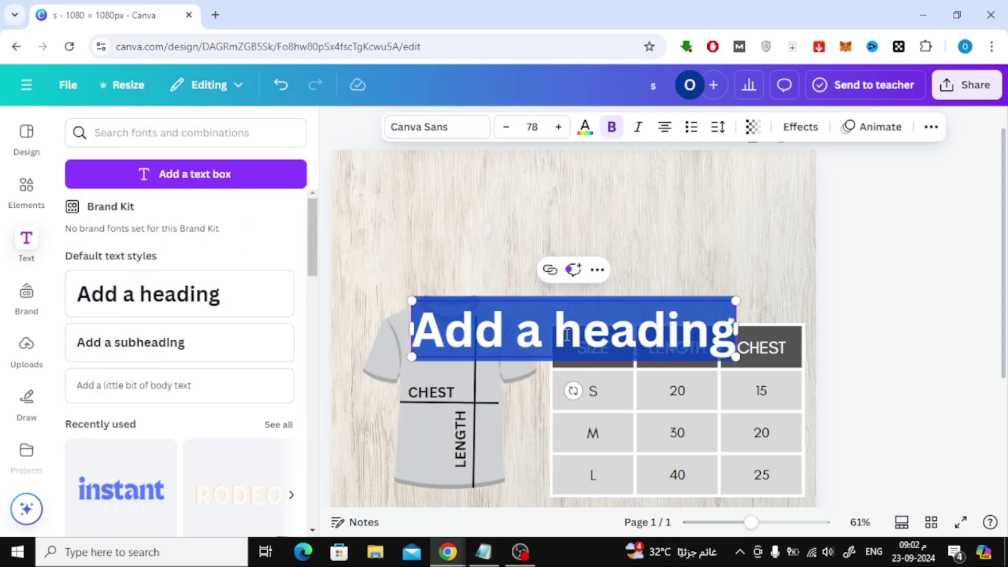
pyautogui.write('T-Shirt Size Chart')
pyautogui.click(709, 223)
pyautogui.moveTo(529, 323); pyautogui.dragTo(529, 184)
# Set the title font to Anton, tighten its line spacing, and nudge it slightly left.
pyautogui.click(437, 127)
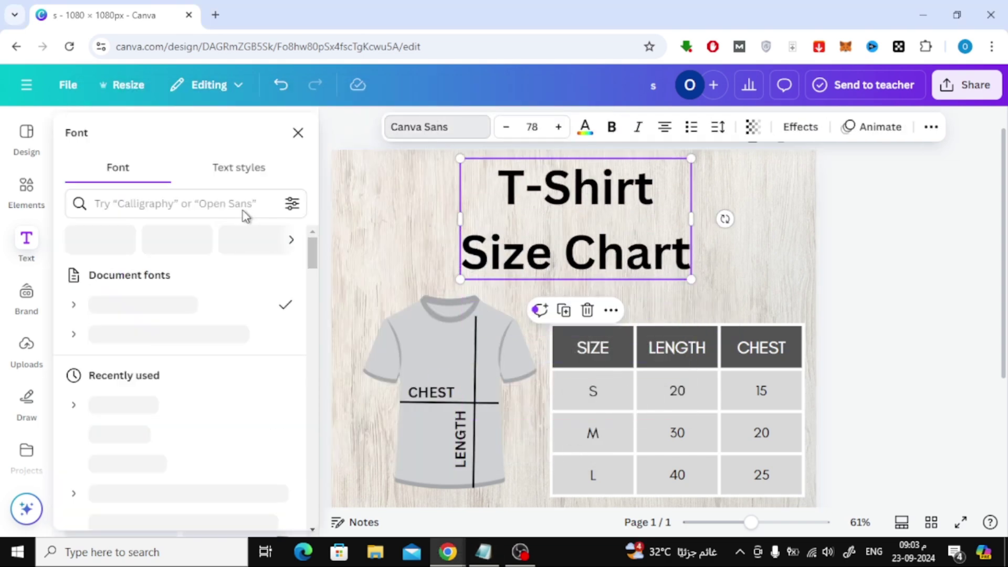
pyautogui.click(135, 448)
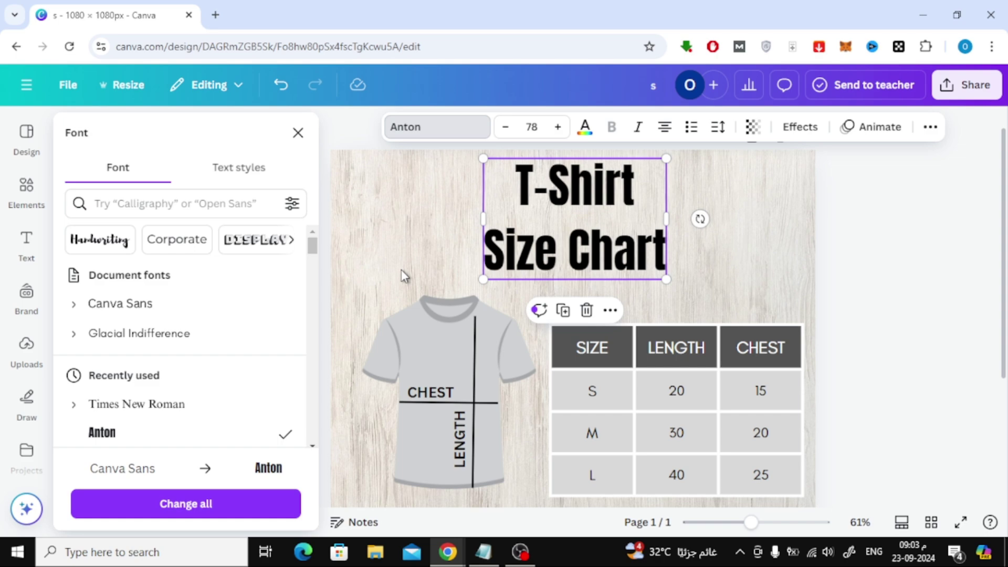
pyautogui.click(718, 126)
pyautogui.moveTo(691, 236); pyautogui.dragTo(668, 238)
pyautogui.doubleClick(403, 191)
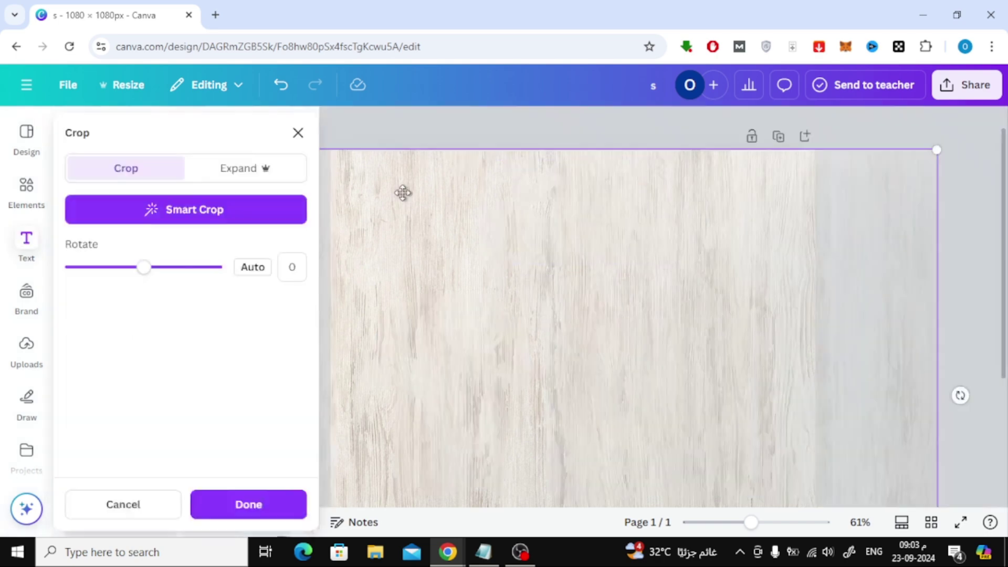
pyautogui.click(852, 272)
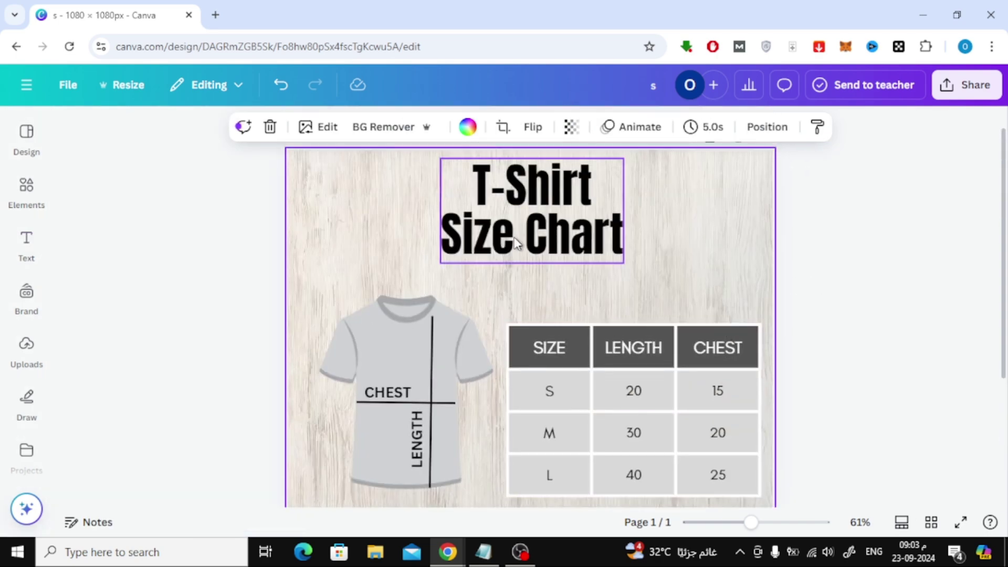
pyautogui.click(536, 233)
pyautogui.moveTo(537, 233); pyautogui.dragTo(529, 233)
pyautogui.click(849, 306)
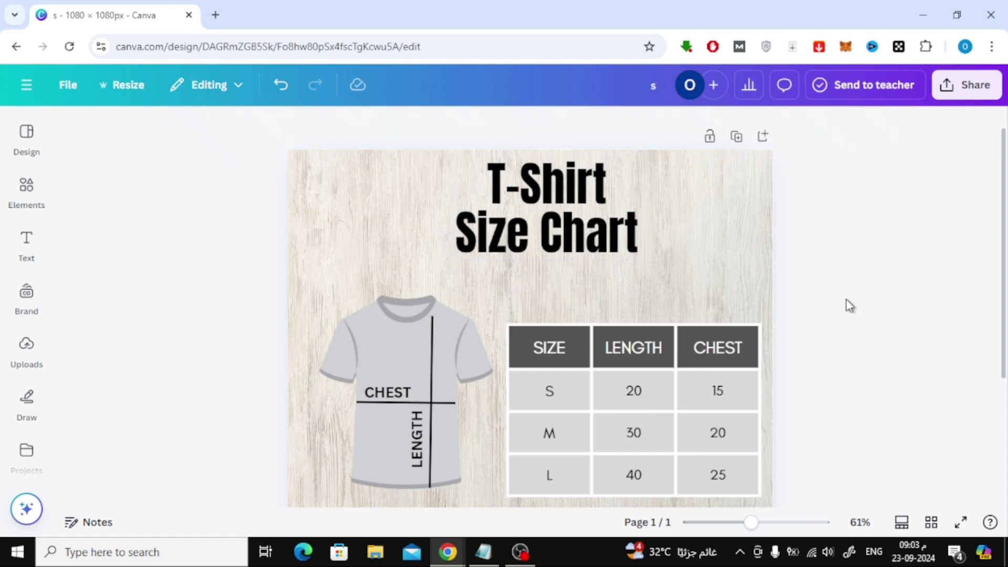
# Left-align the title's two lines, then zoom out to 44% to review the page.
pyautogui.click(549, 217)
pyautogui.click(539, 127)
pyautogui.click(715, 234)
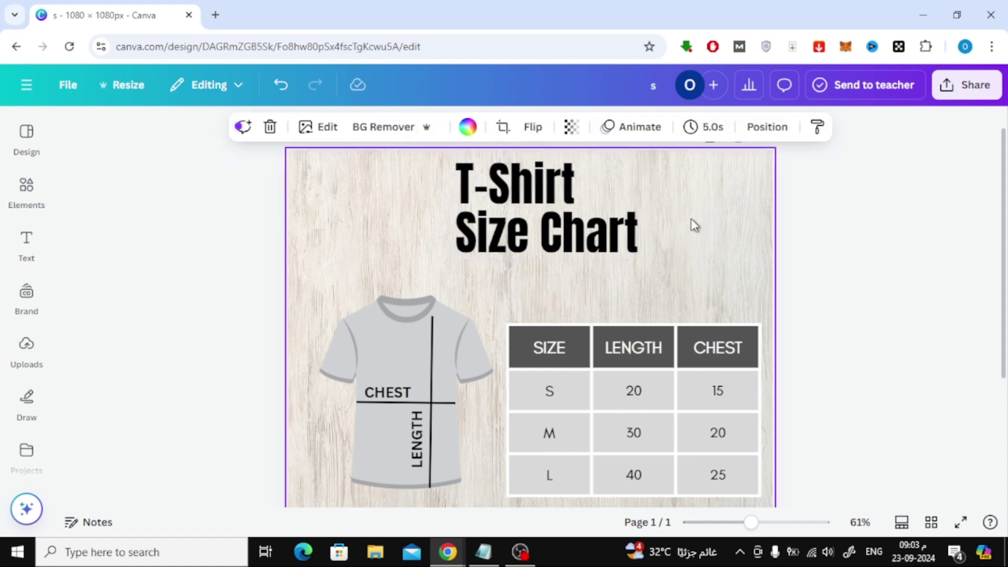
pyautogui.scroll(-2, 691, 219)
pyautogui.moveTo(752, 523); pyautogui.dragTo(741, 522)
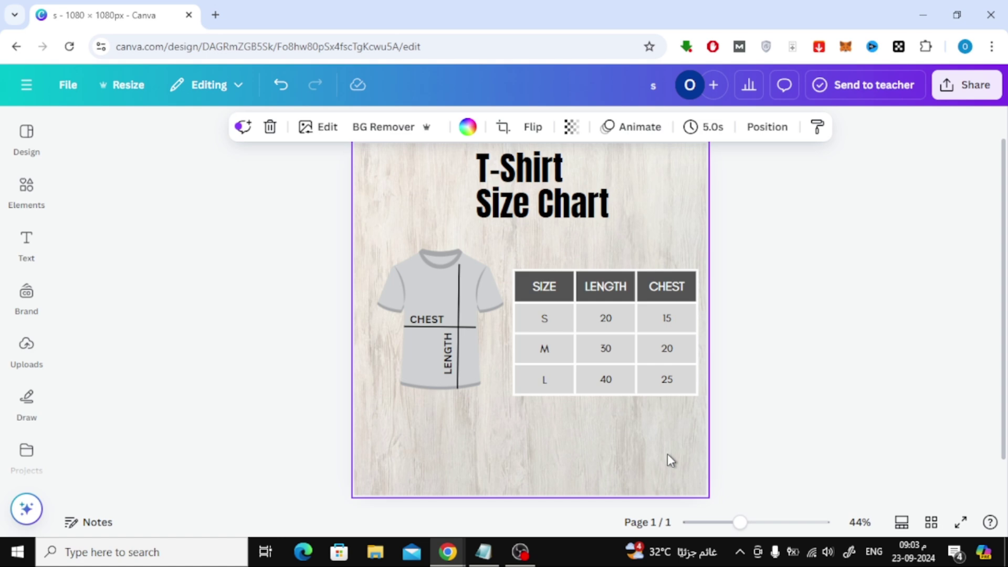